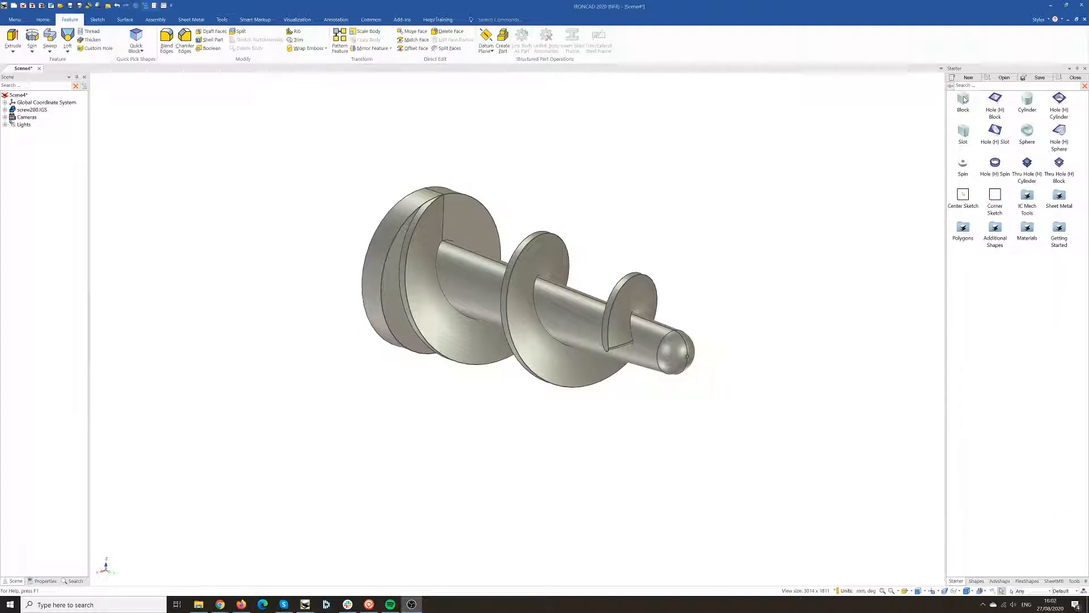
# - Place a Block shape as a separate part on the screw's flat end face beside the square hole
pyautogui.moveTo(965, 99)
pyautogui.mouseDown()
pyautogui.moveTo(777, 334)
pyautogui.moveTo(689, 358)
pyautogui.moveTo(966, 134)
pyautogui.mouseUp()
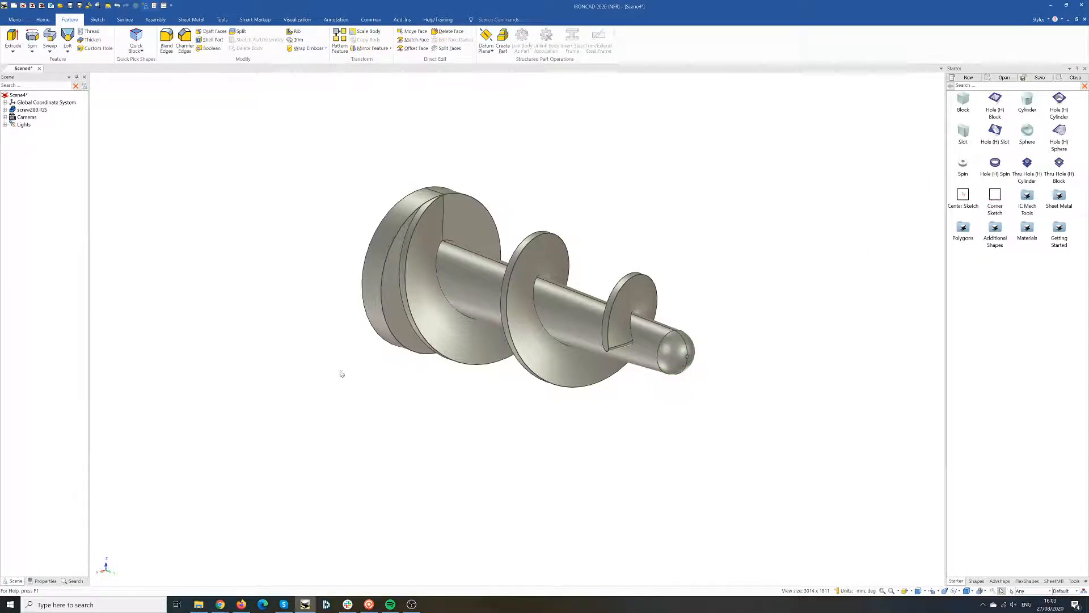
pyautogui.moveTo(341, 373); pyautogui.dragTo(269, 366, button='middle')
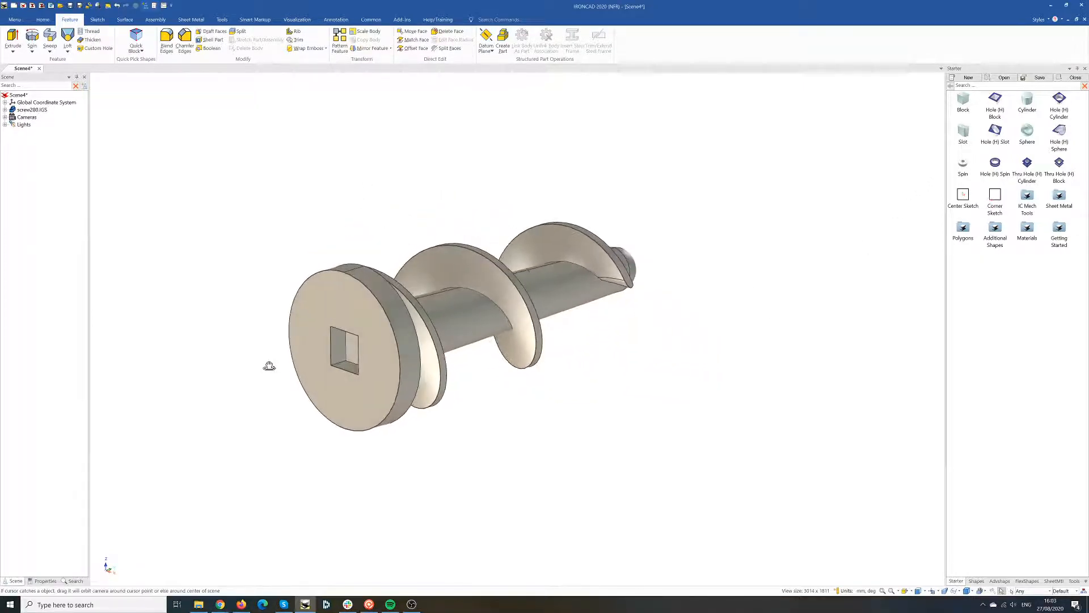
pyautogui.moveTo(963, 99)
pyautogui.mouseDown()
pyautogui.moveTo(369, 376)
pyautogui.moveTo(346, 372)
pyautogui.moveTo(346, 359)
pyautogui.moveTo(359, 363)
pyautogui.moveTo(340, 354)
pyautogui.moveTo(349, 360)
pyautogui.moveTo(321, 397)
pyautogui.moveTo(290, 377)
pyautogui.moveTo(335, 383)
pyautogui.moveTo(345, 355)
pyautogui.mouseUp()
pyautogui.moveTo(344, 355); pyautogui.dragTo(345, 369, button='right')
pyautogui.click(404, 383)
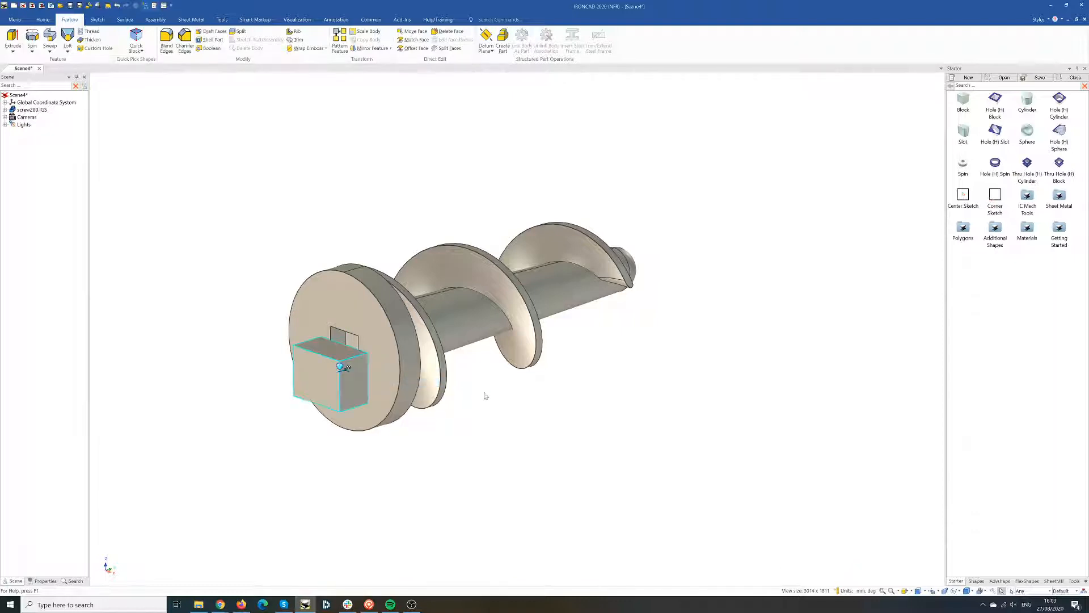
# - Set the block's width to 140 mm, resized symmetrically from both sides
pyautogui.click(352, 387)
pyautogui.doubleClick(352, 390)
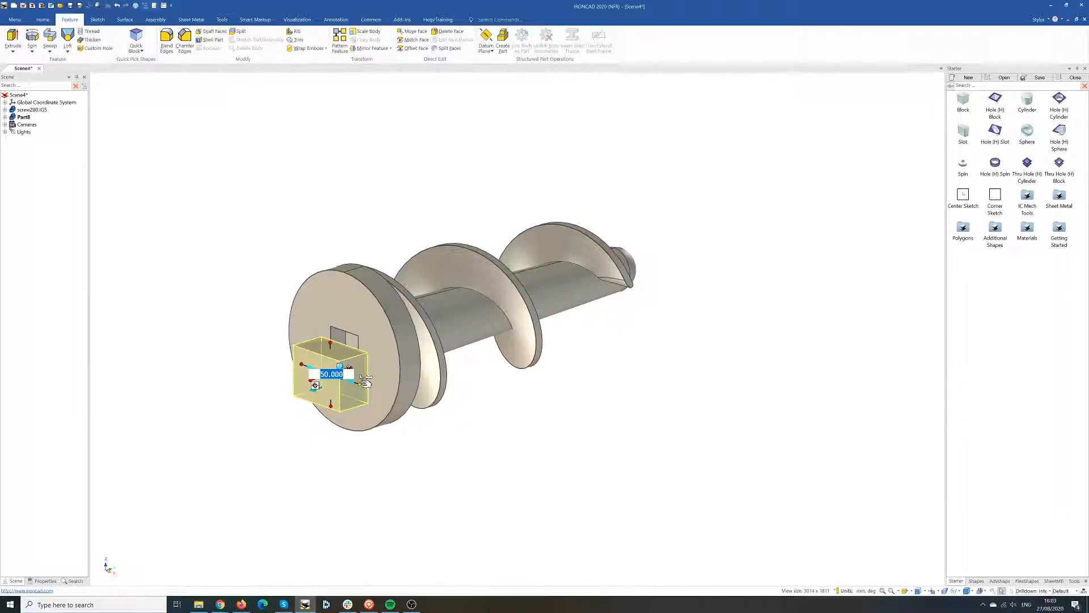
pyautogui.click(362, 384)
pyautogui.click(365, 383)
pyautogui.scroll(5, 347, 391)
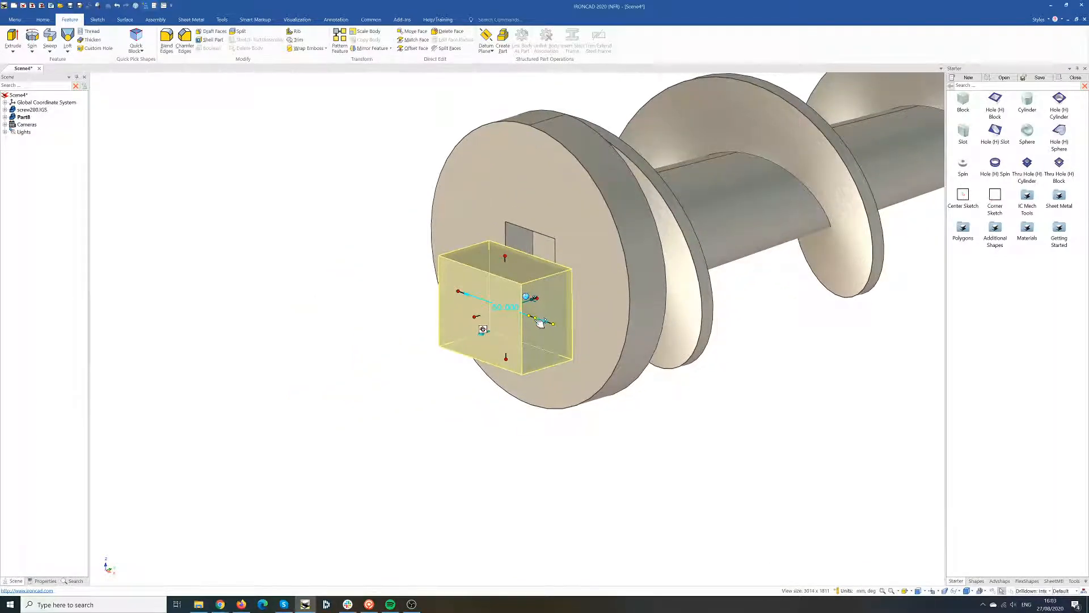
pyautogui.click(541, 322)
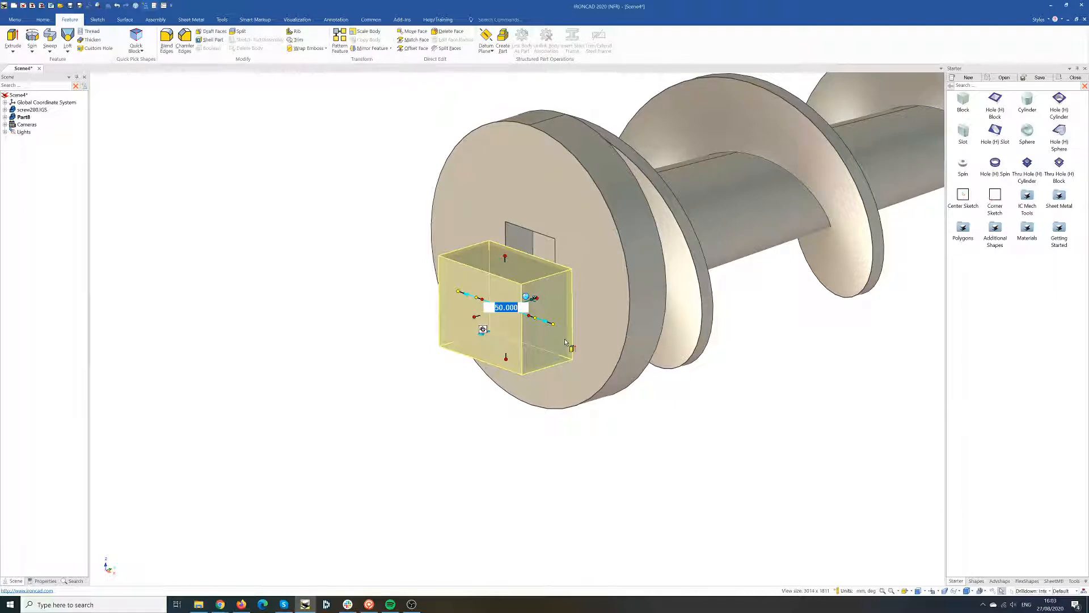
pyautogui.write('140')
pyautogui.press('Tab')
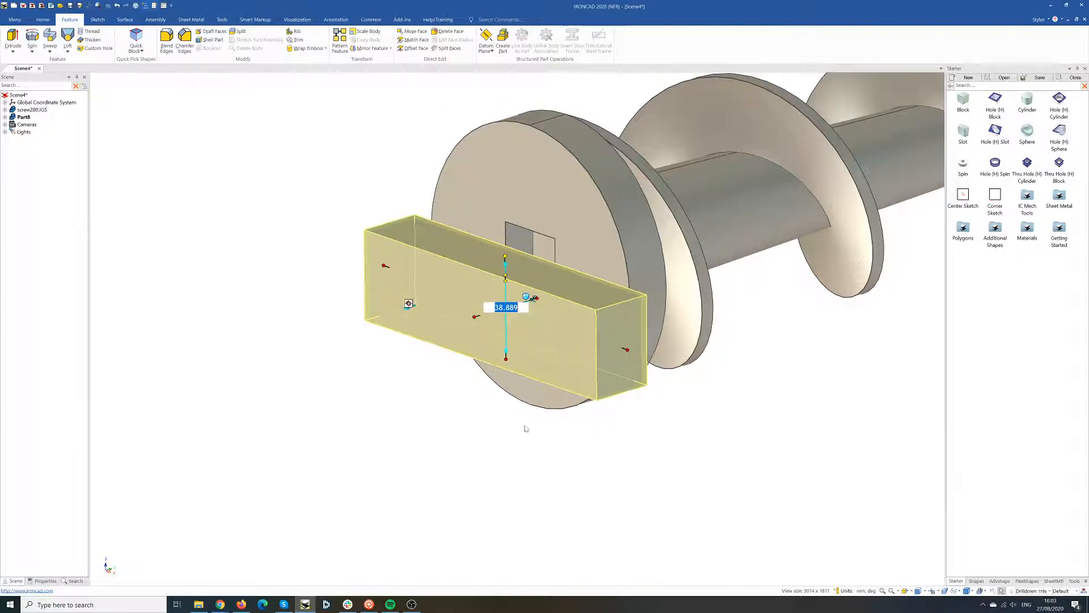
# - Stretch the block above and below the screw's end disc and set its height symmetrically to 140 mm
pyautogui.moveTo(526, 427)
pyautogui.mouseDown(button='middle')
pyautogui.moveTo(590, 413)
pyautogui.moveTo(627, 420)
pyautogui.moveTo(632, 404)
pyautogui.moveTo(544, 434)
pyautogui.mouseUp(button='middle')
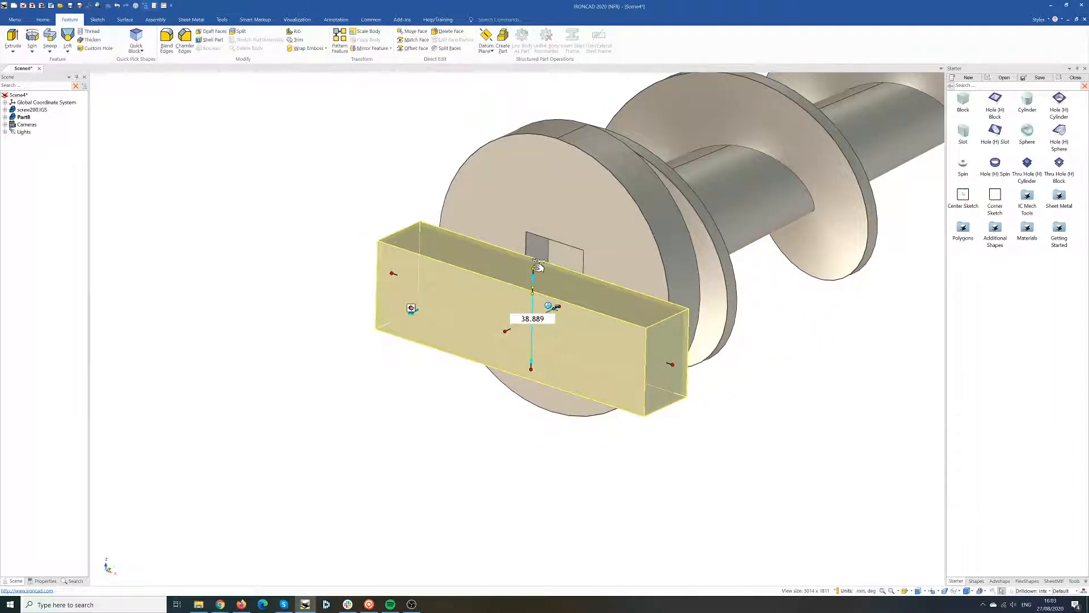
pyautogui.moveTo(534, 269); pyautogui.dragTo(562, 140)
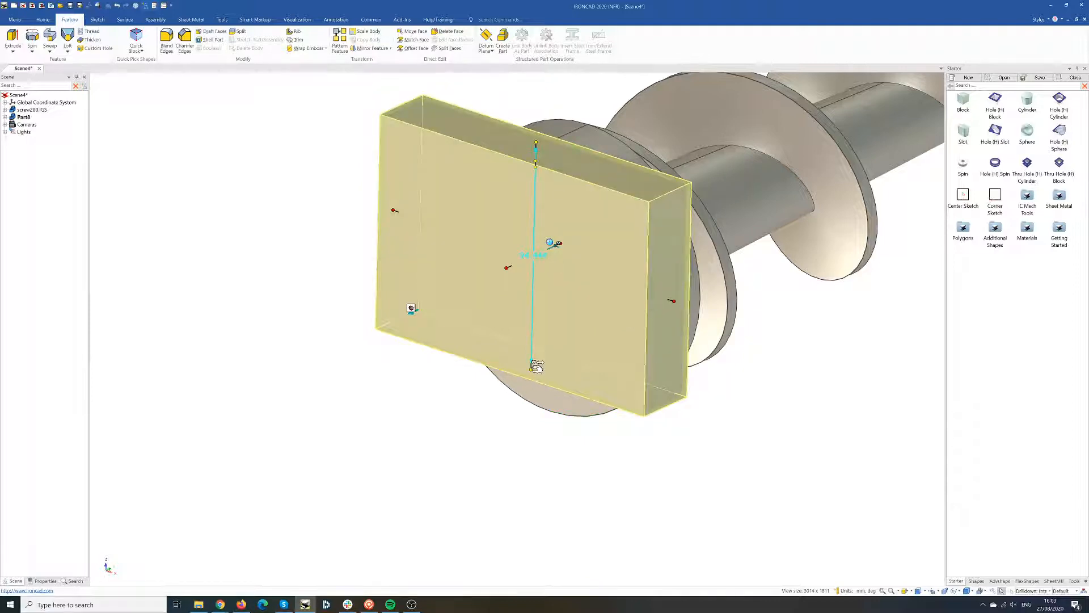
pyautogui.moveTo(531, 370); pyautogui.dragTo(555, 414)
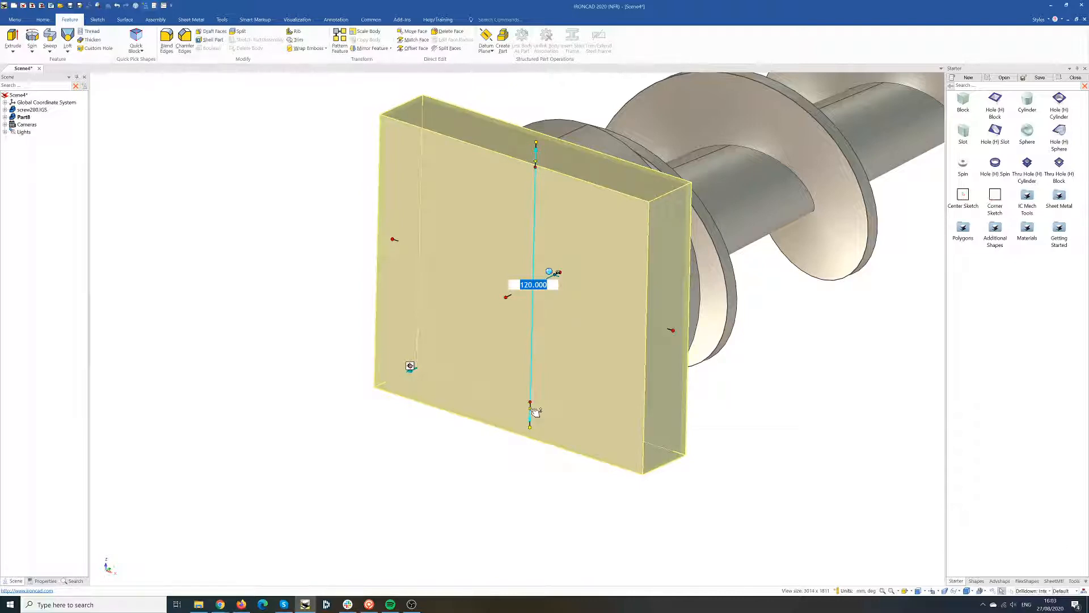
pyautogui.write('140')
pyautogui.press('Tab')
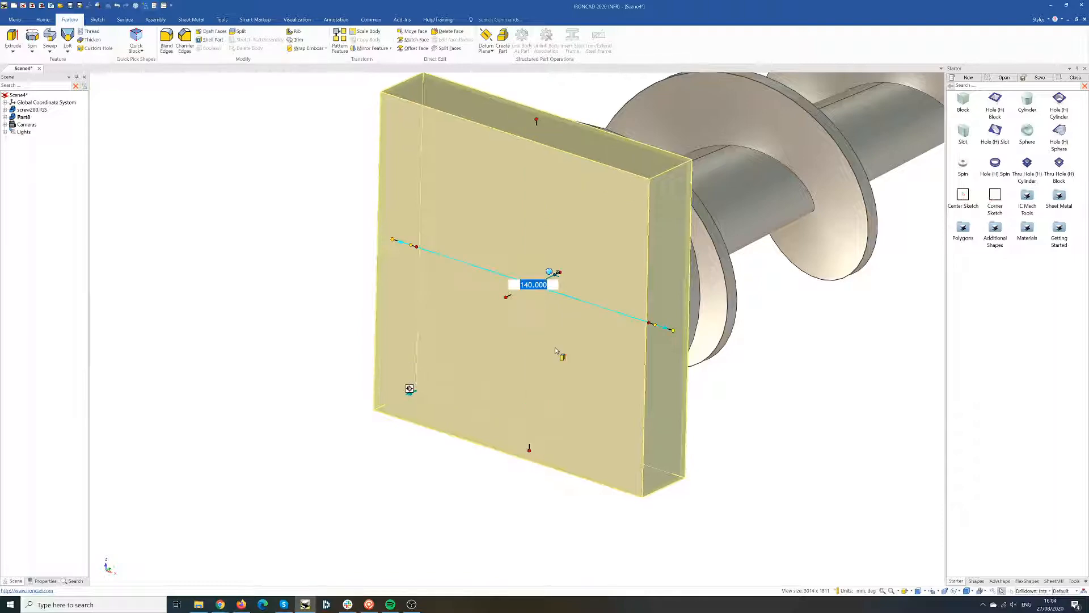
# - Extend the block along the screw's axis past the rounded tip and set its length to 320 mm
pyautogui.moveTo(828, 368); pyautogui.dragTo(712, 374, button='middle')
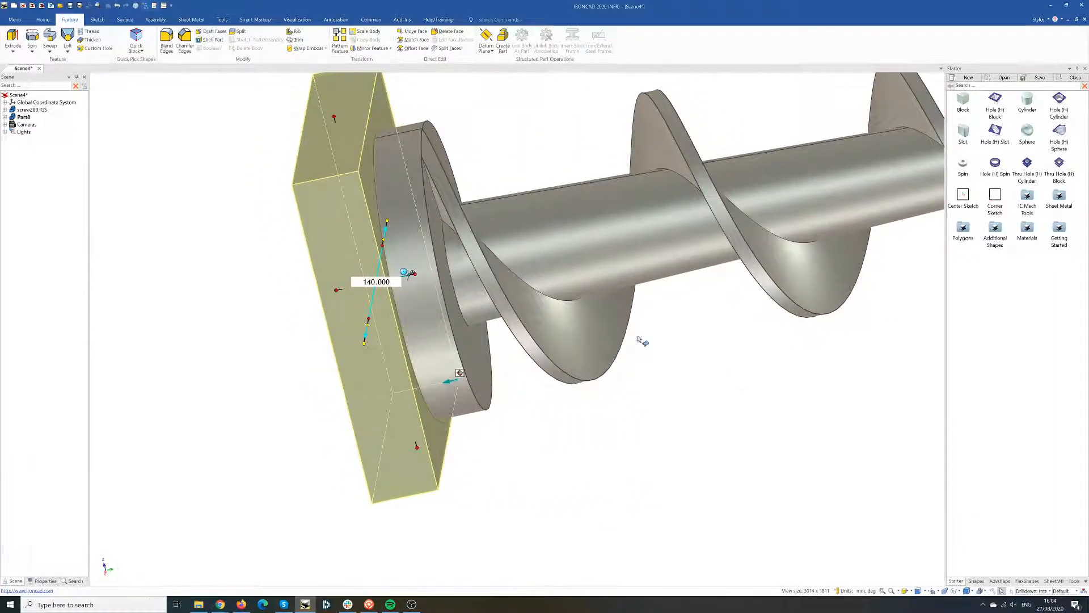
pyautogui.scroll(-3, 641, 340)
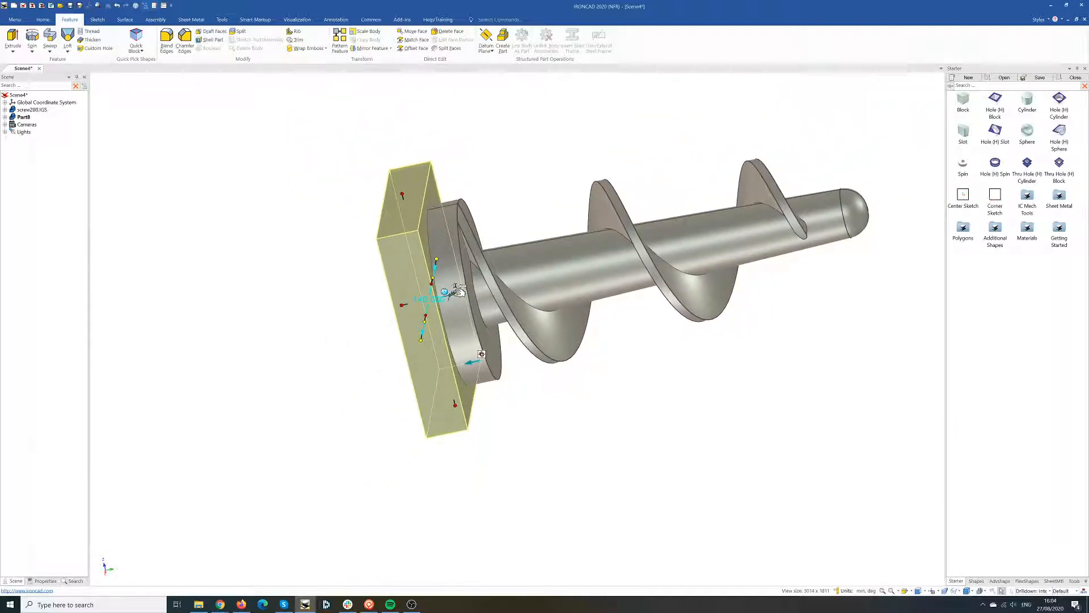
pyautogui.moveTo(445, 291); pyautogui.dragTo(897, 200)
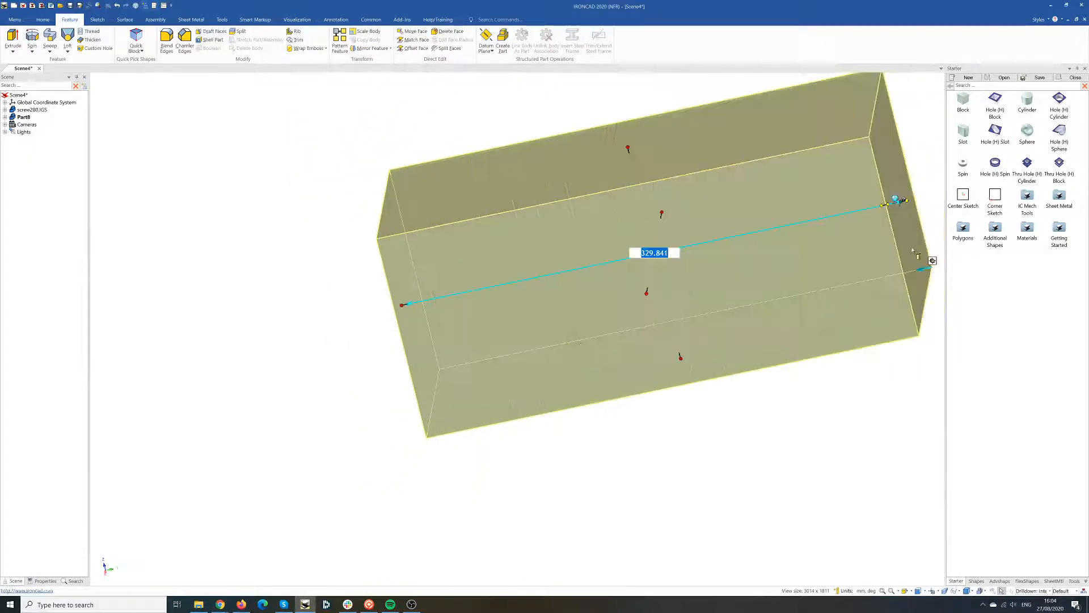
pyautogui.moveTo(550, 449); pyautogui.dragTo(498, 487, button='middle')
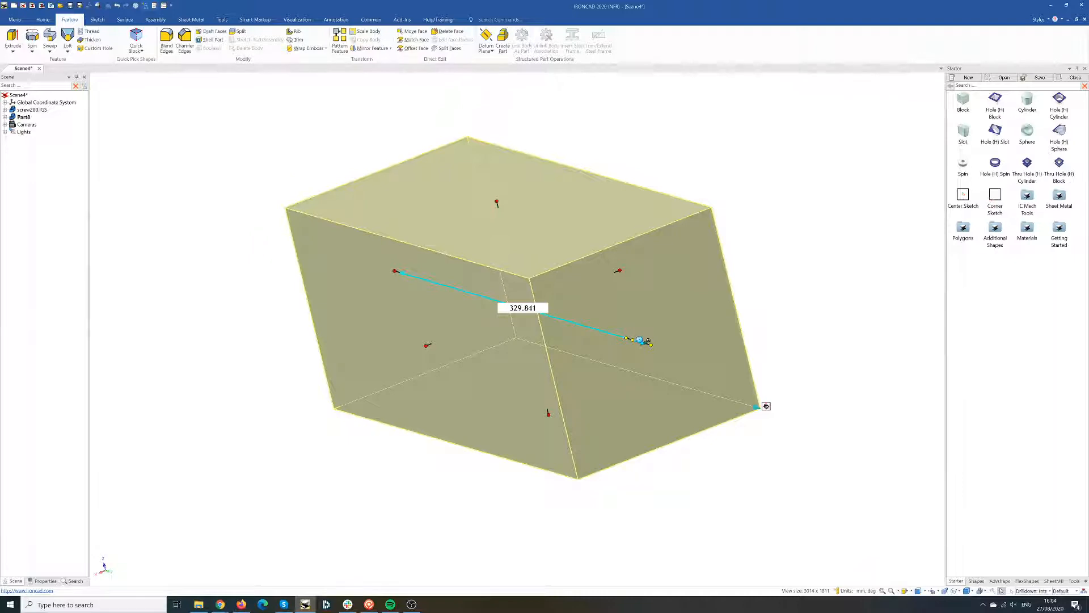
pyautogui.doubleClick(523, 308)
pyautogui.write('320')
pyautogui.press('Tab')
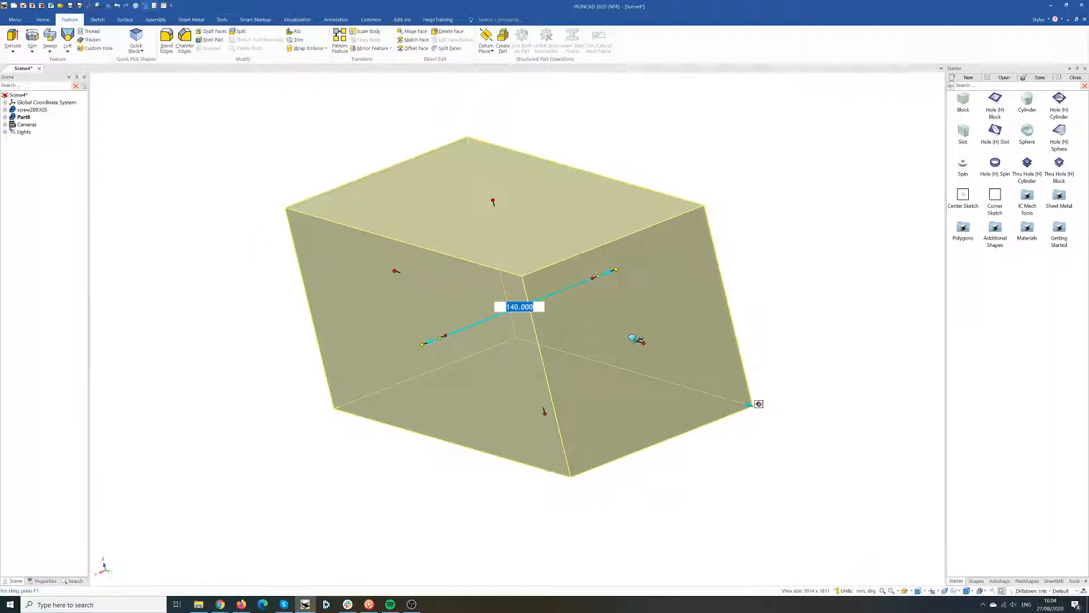
pyautogui.click(358, 473)
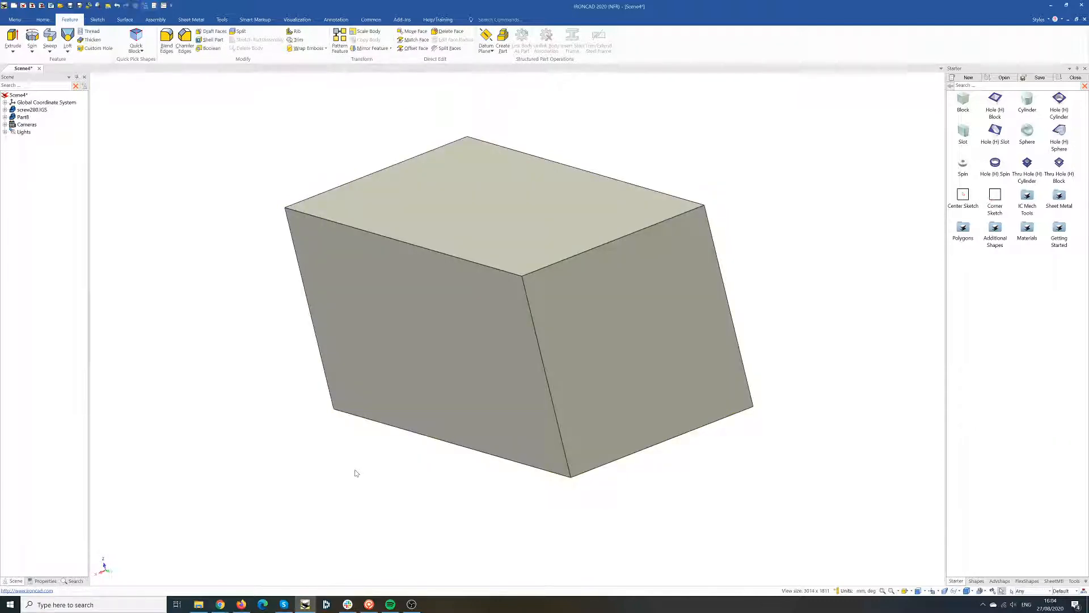
# - Display hidden edges to check the screw's position inside the block, and hide them again
pyautogui.moveTo(347, 459); pyautogui.dragTo(751, 338, button='middle')
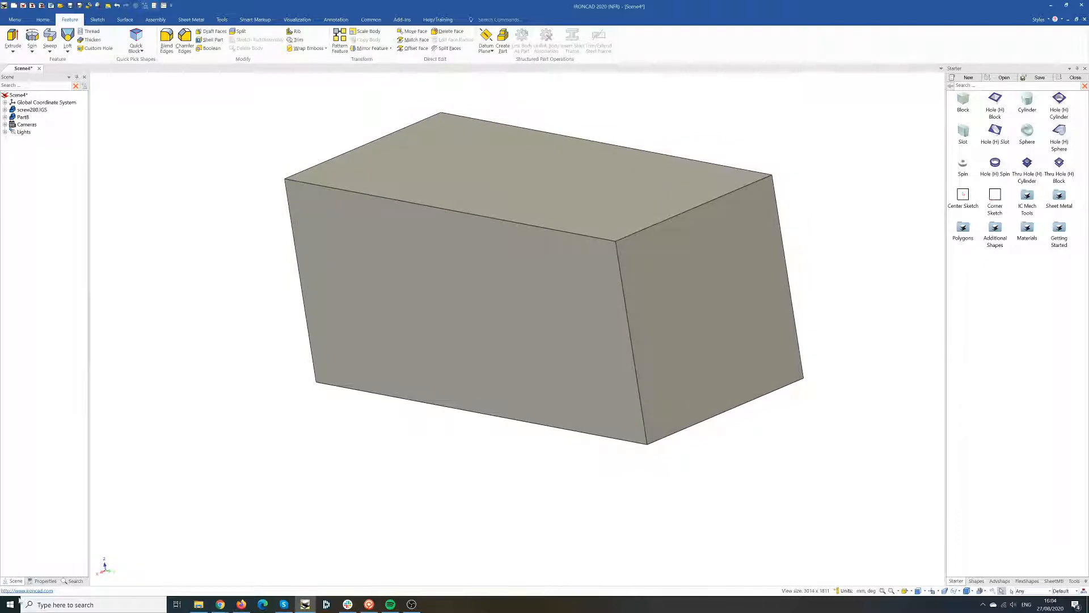
pyautogui.click(44, 581)
pyautogui.click(5, 144)
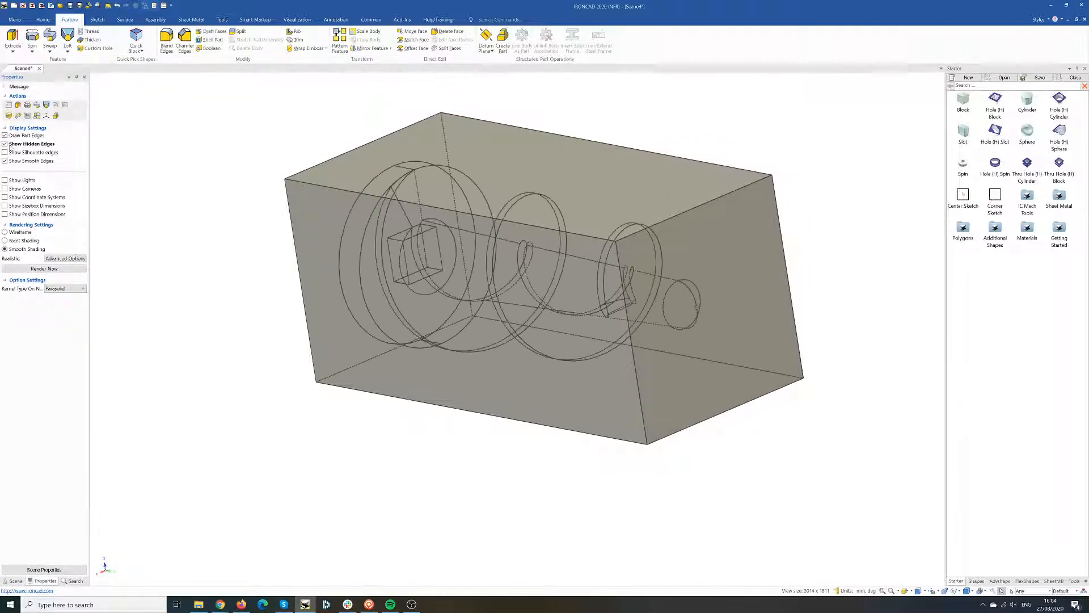
pyautogui.moveTo(600, 414)
pyautogui.mouseDown(button='middle')
pyautogui.moveTo(518, 448)
pyautogui.moveTo(614, 396)
pyautogui.moveTo(725, 377)
pyautogui.moveTo(590, 428)
pyautogui.moveTo(588, 409)
pyautogui.mouseUp(button='middle')
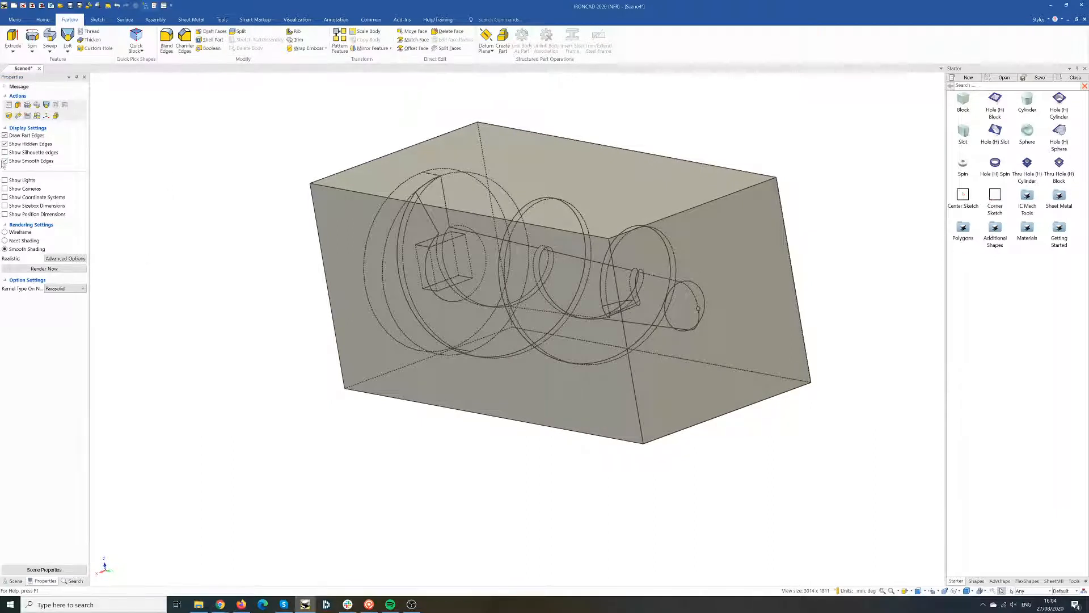
pyautogui.click(5, 144)
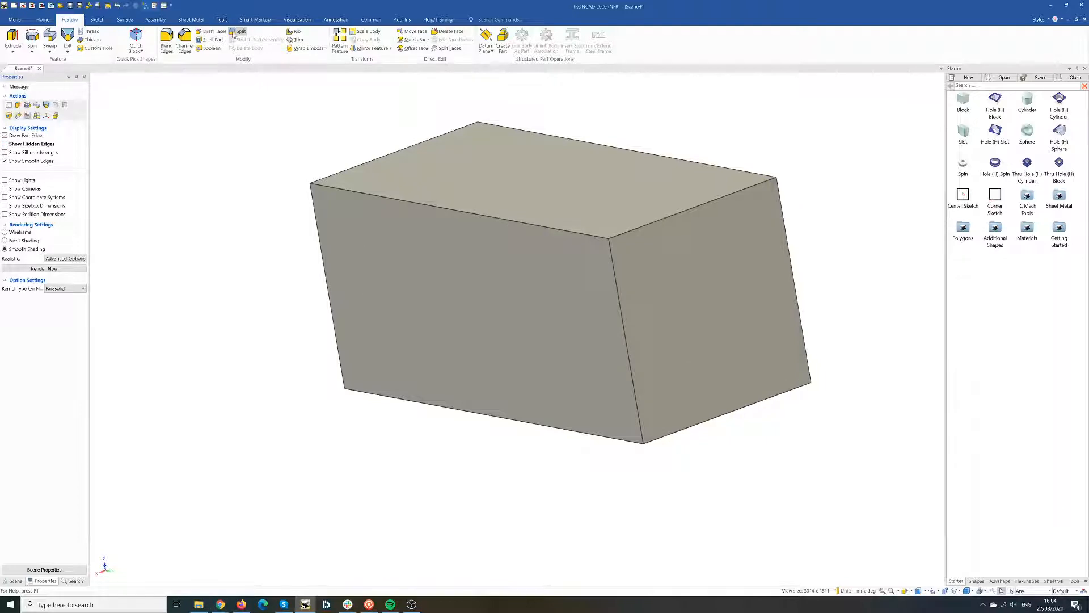
# - Create a Boolean subtraction with the block as main body and the imported screw as the body to subtract
pyautogui.click(209, 48)
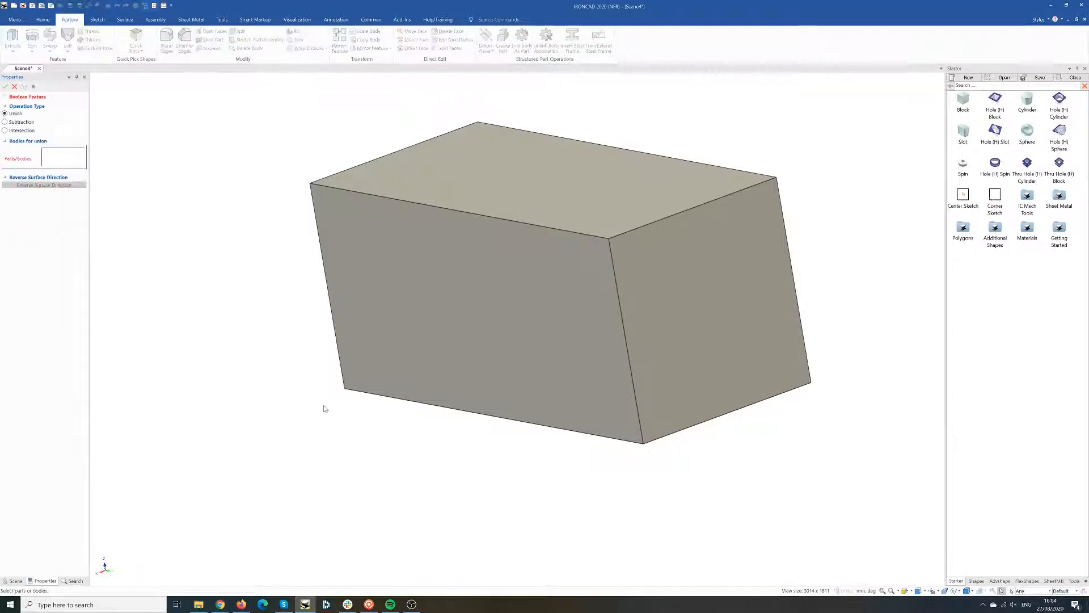
pyautogui.click(6, 122)
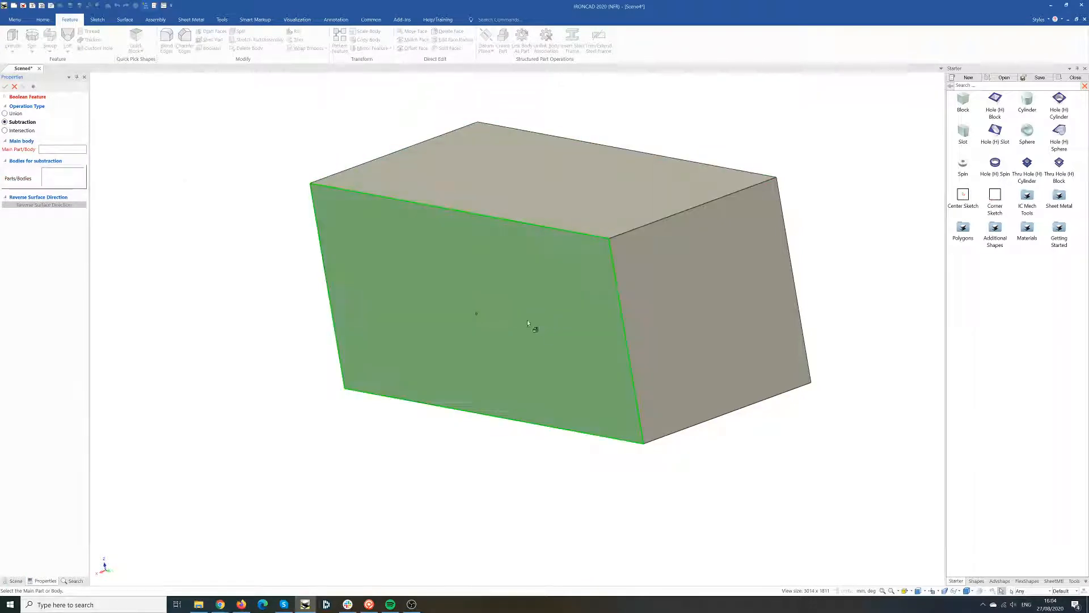
pyautogui.click(491, 345)
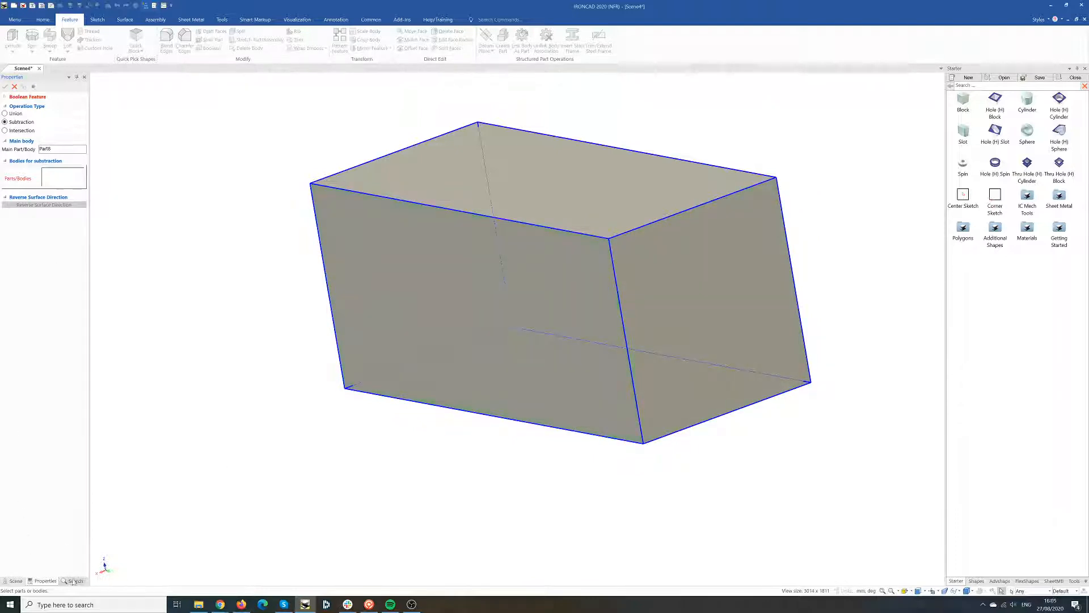
pyautogui.click(16, 581)
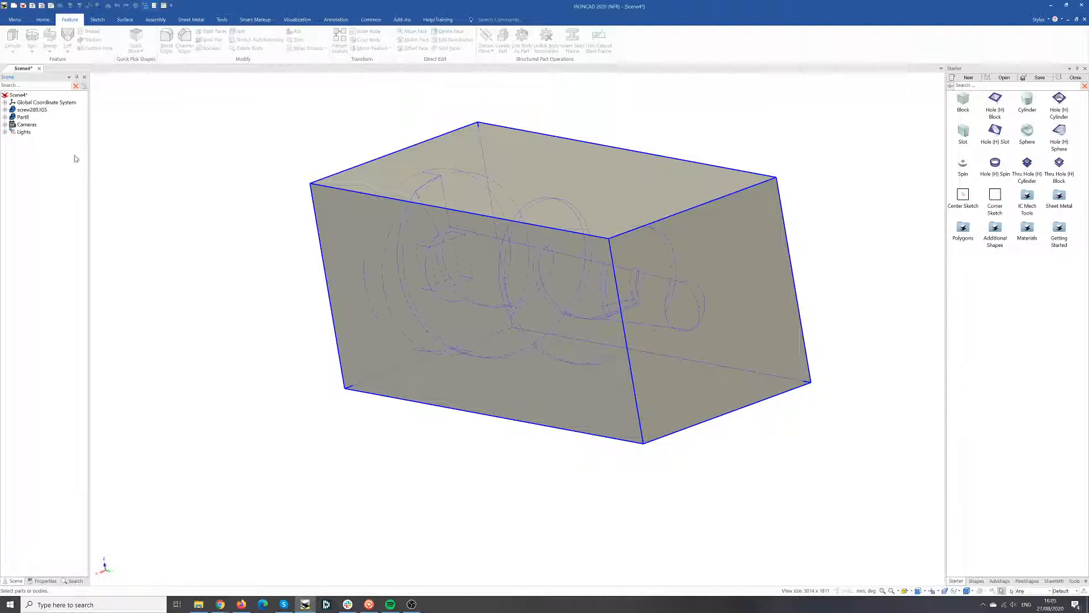
pyautogui.click(45, 580)
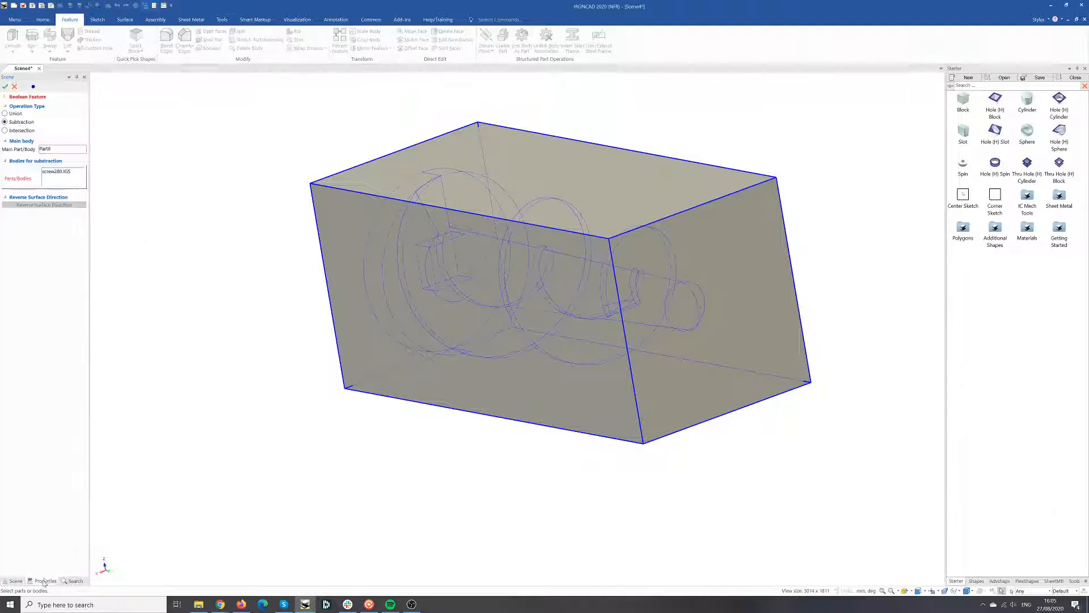
pyautogui.click(5, 86)
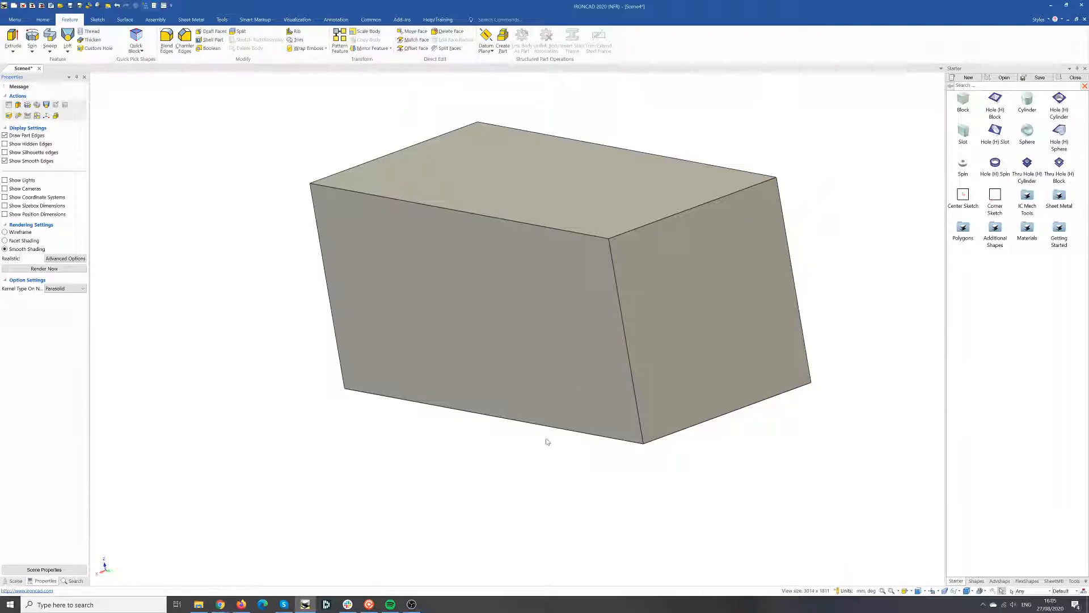
# - Show hidden edges to inspect the screw-shaped cavity inside the block, and select the block part
pyautogui.moveTo(546, 440)
pyautogui.mouseDown(button='middle')
pyautogui.moveTo(501, 428)
pyautogui.moveTo(503, 454)
pyautogui.moveTo(546, 449)
pyautogui.mouseUp(button='middle')
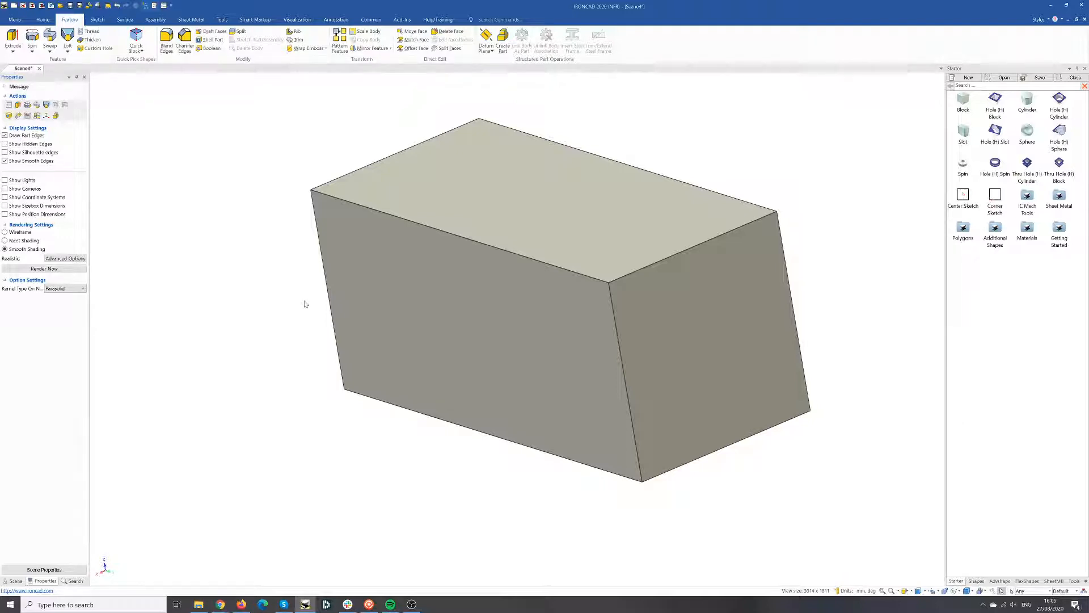
pyautogui.moveTo(271, 378); pyautogui.dragTo(236, 352, button='middle')
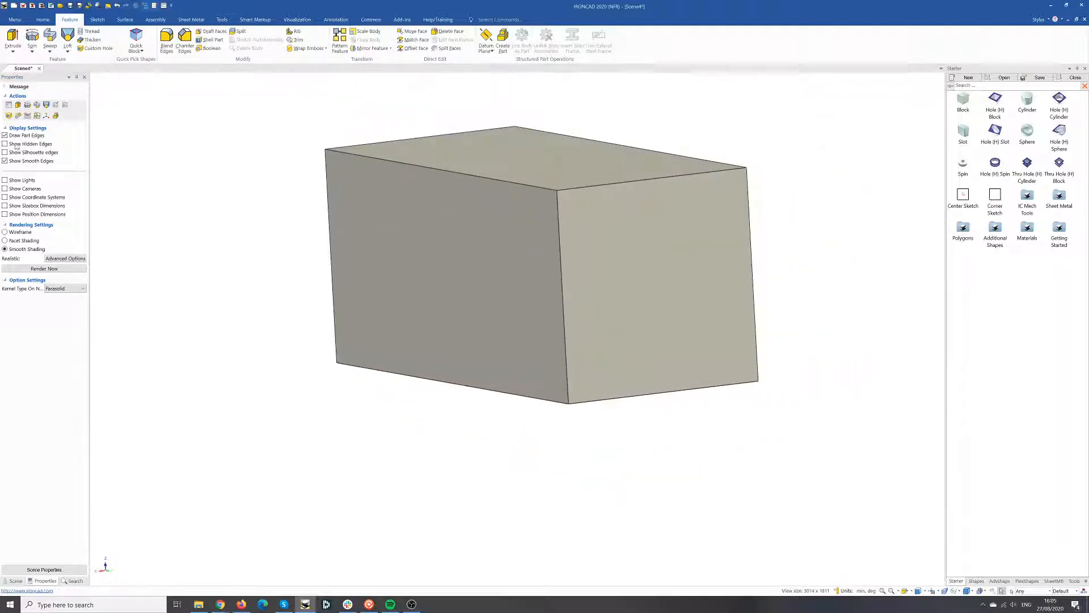
pyautogui.click(15, 580)
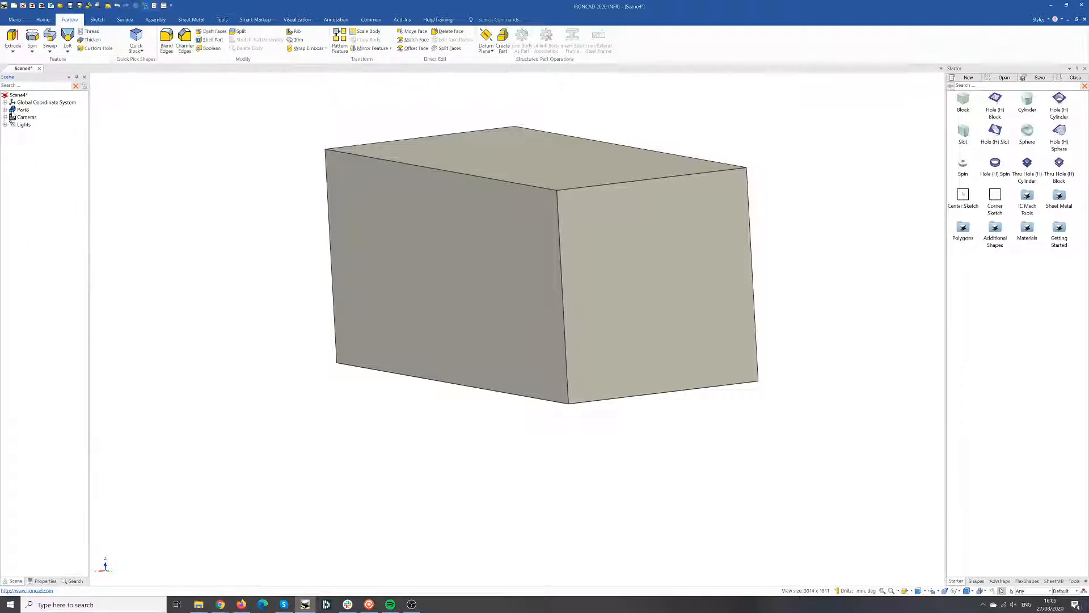
pyautogui.click(445, 267)
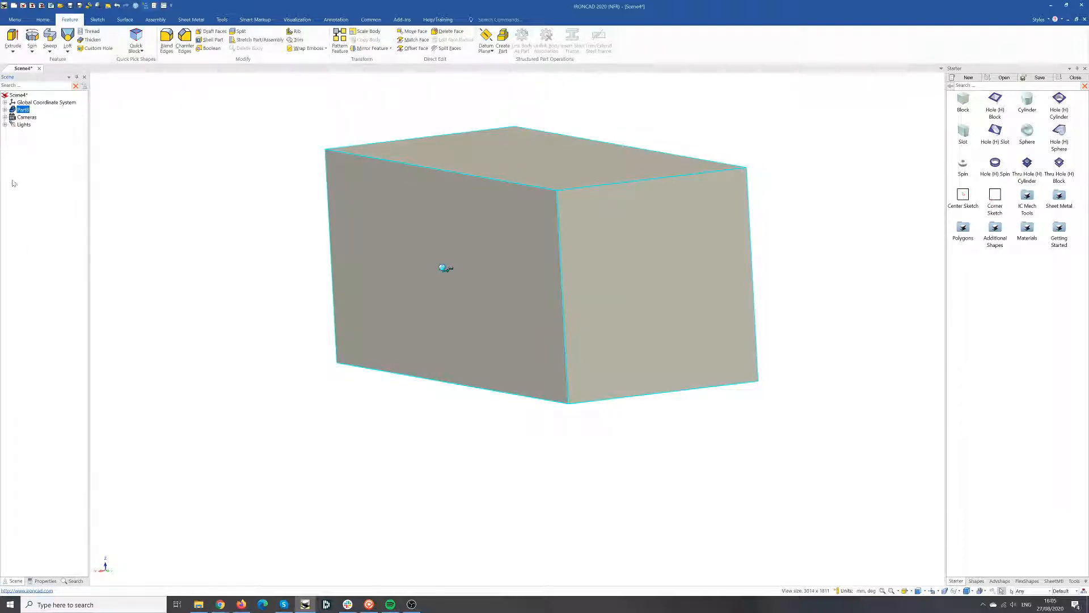
pyautogui.click(46, 580)
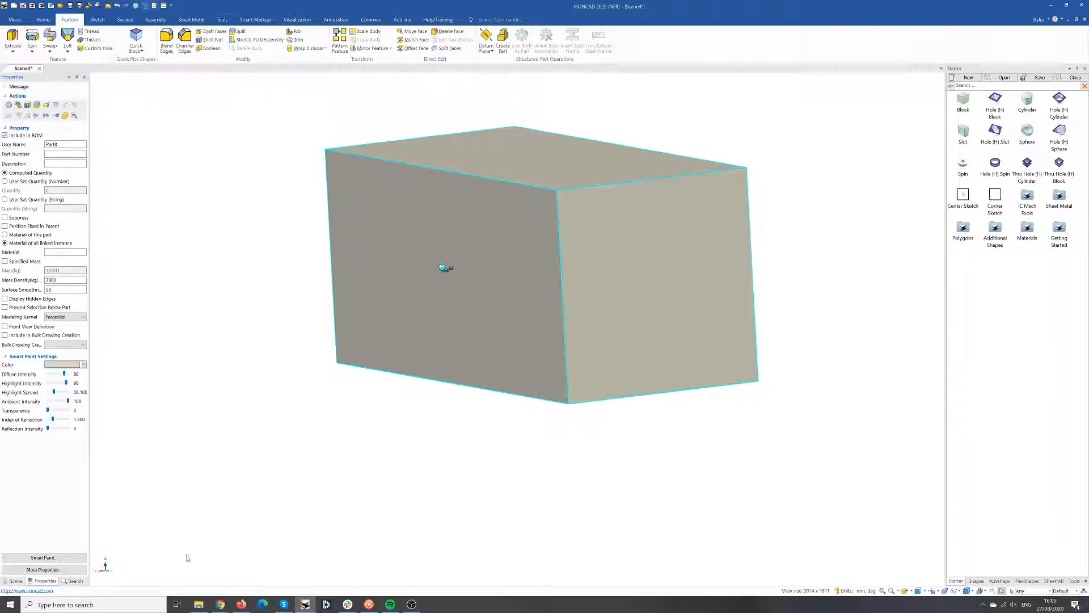
pyautogui.click(238, 244)
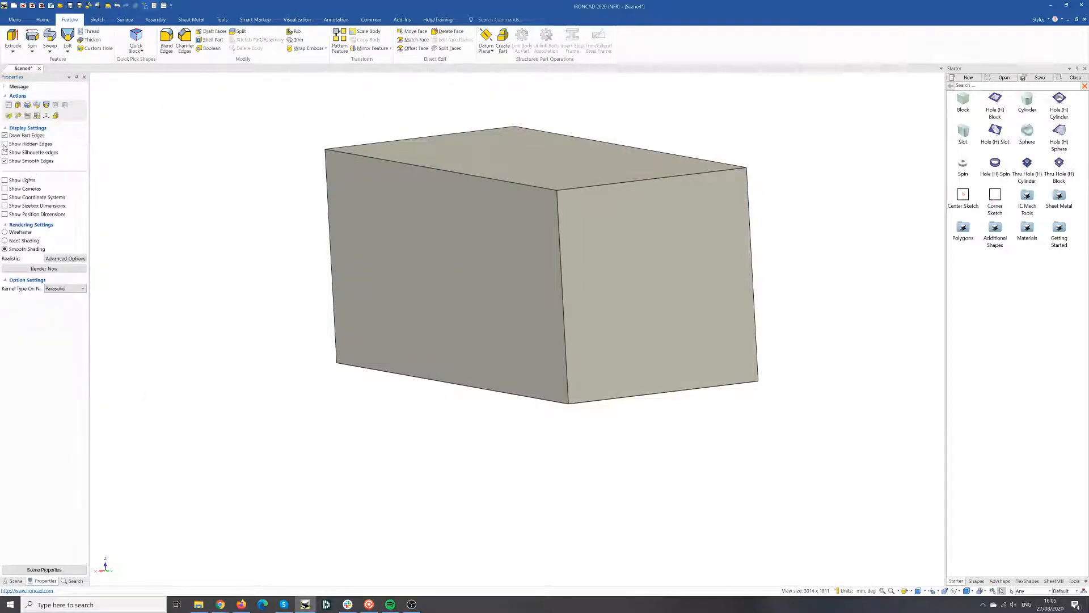
pyautogui.click(5, 145)
pyautogui.moveTo(333, 384); pyautogui.dragTo(474, 278, button='middle')
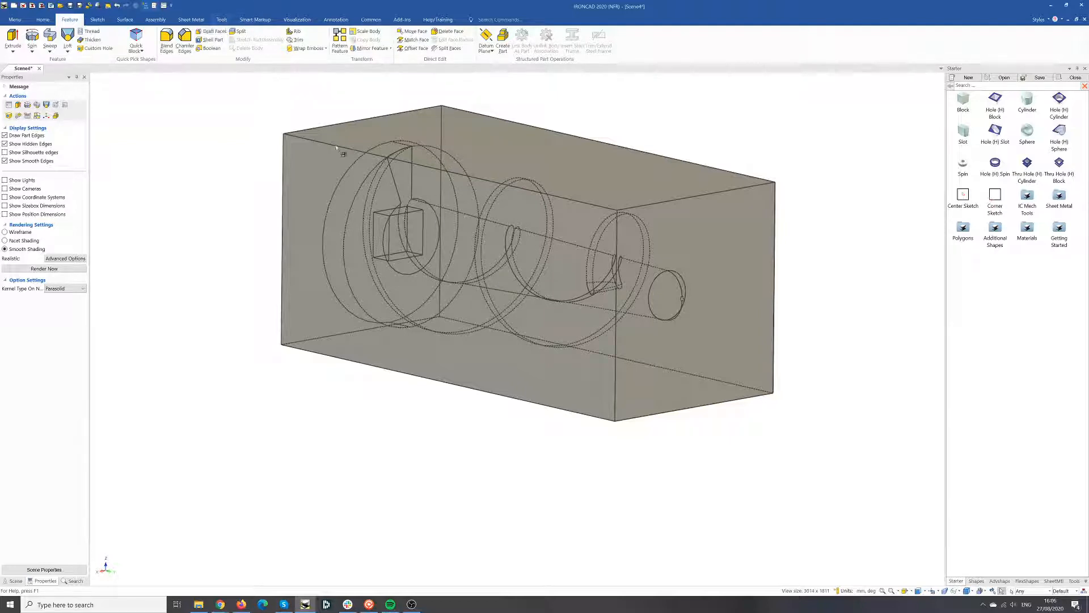
pyautogui.click(313, 181)
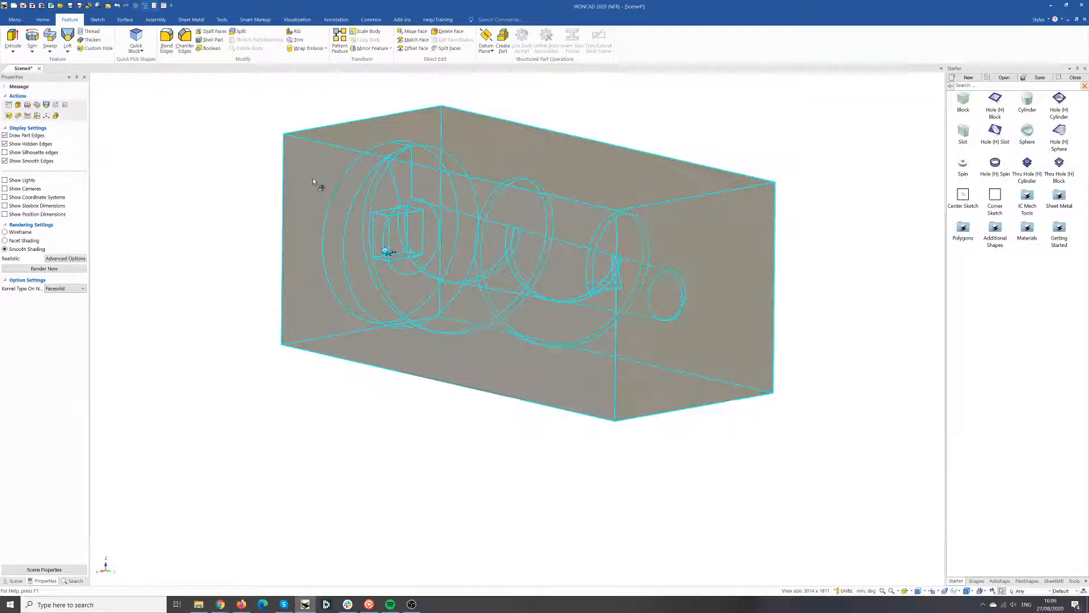
# - Section the block part with a section plane placed at the midpoint of the end face's upper edge
pyautogui.click(255, 20)
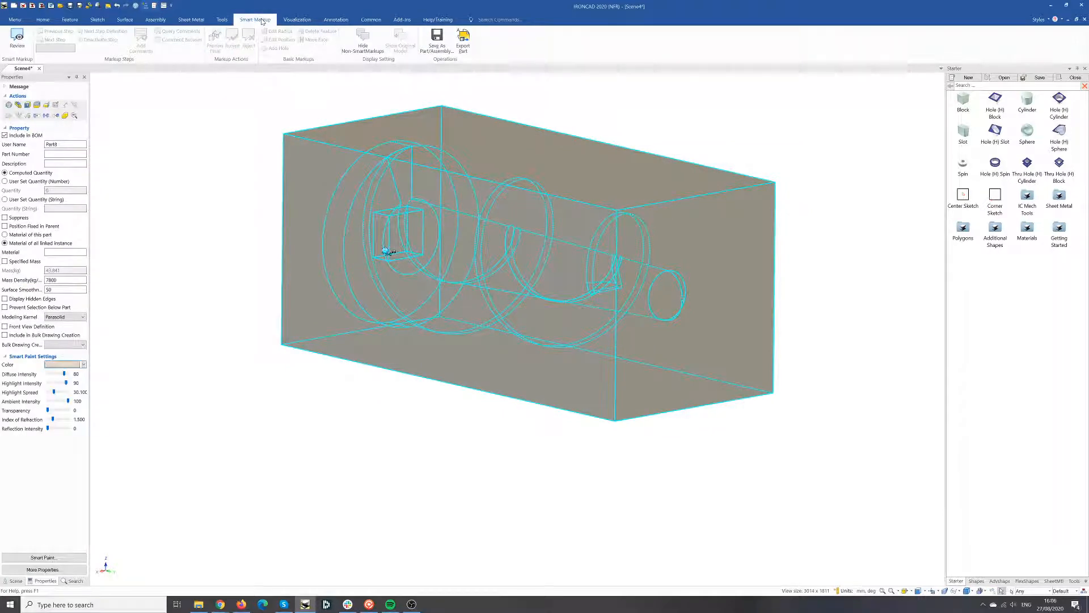
pyautogui.click(290, 20)
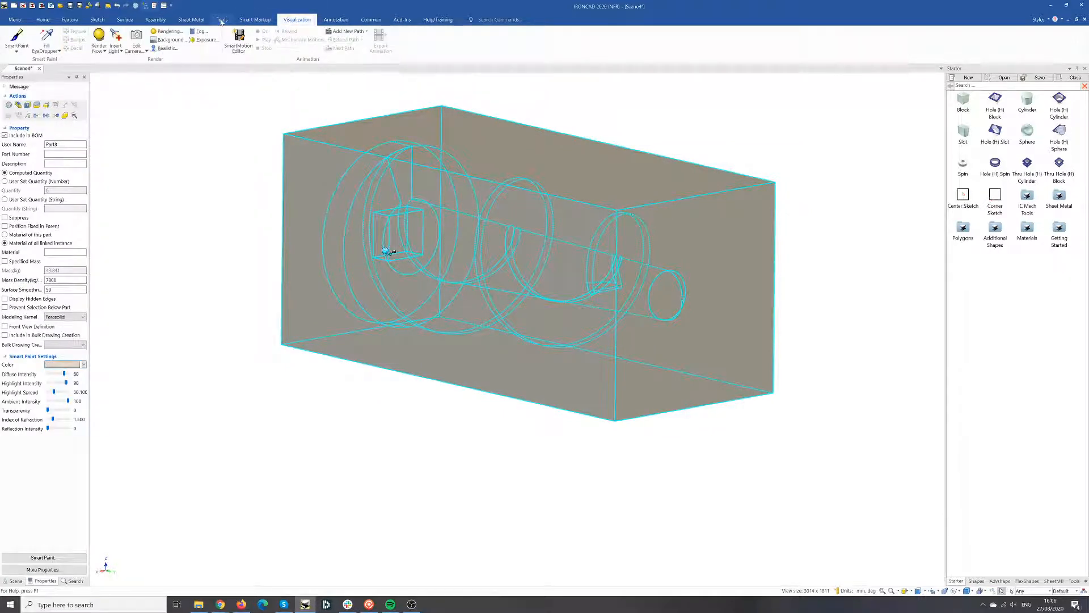
pyautogui.click(222, 21)
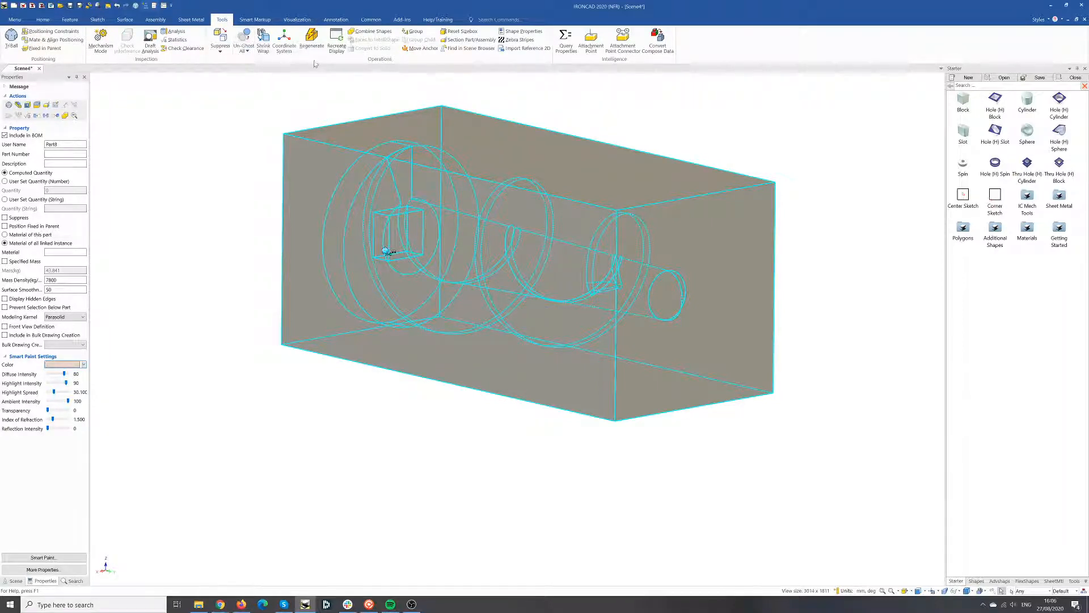
pyautogui.click(445, 41)
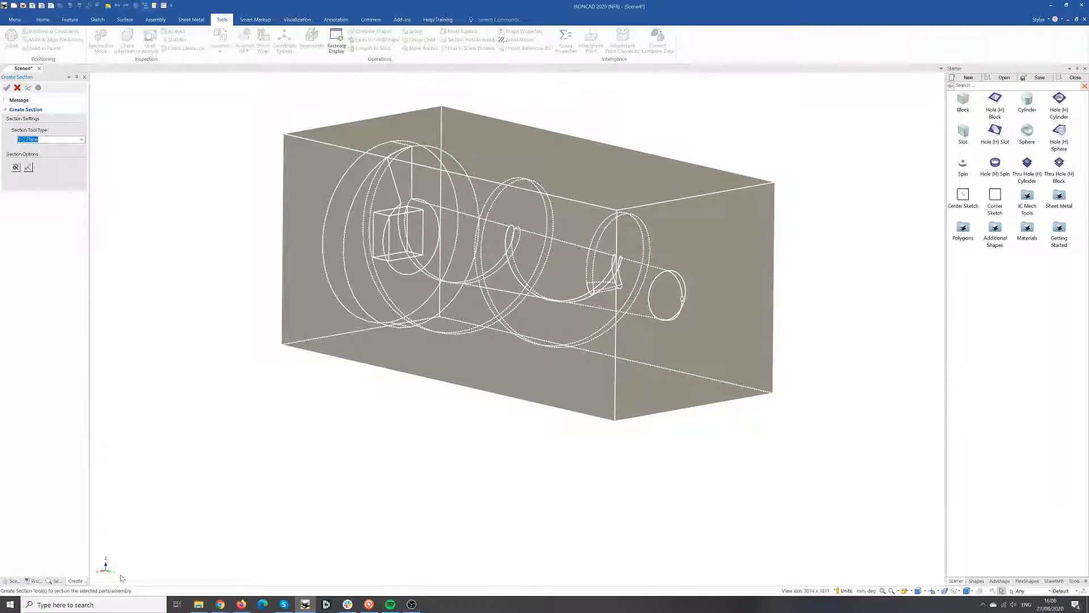
pyautogui.click(16, 167)
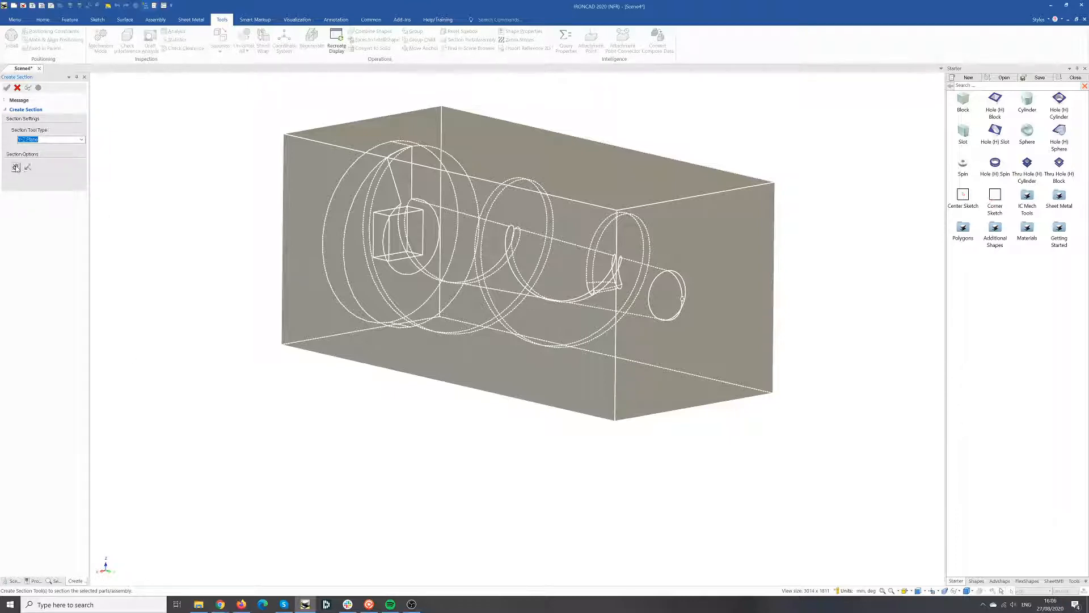
pyautogui.click(697, 198)
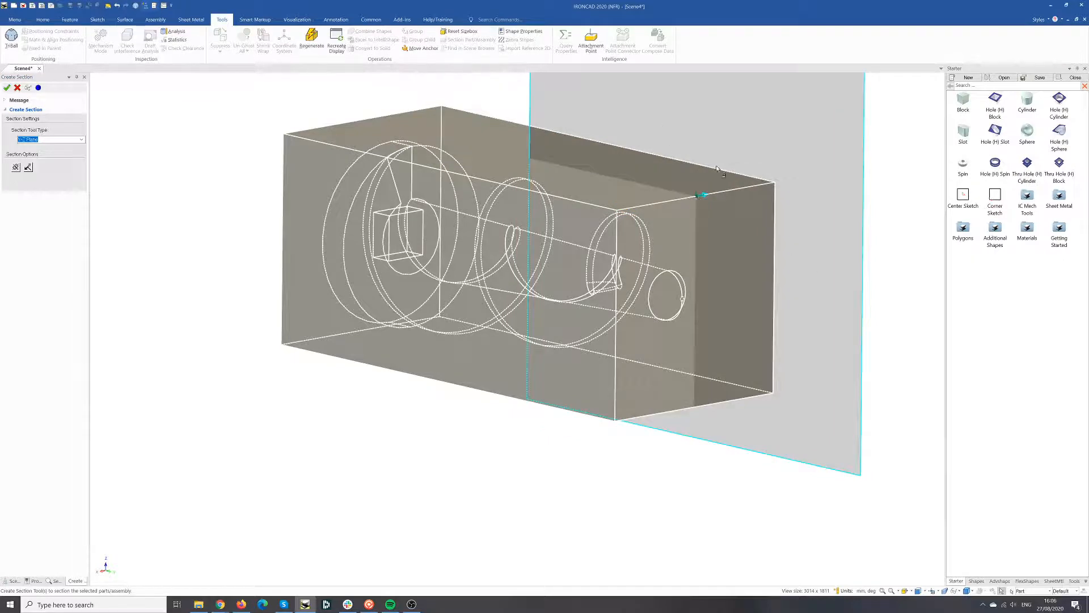
pyautogui.click(7, 88)
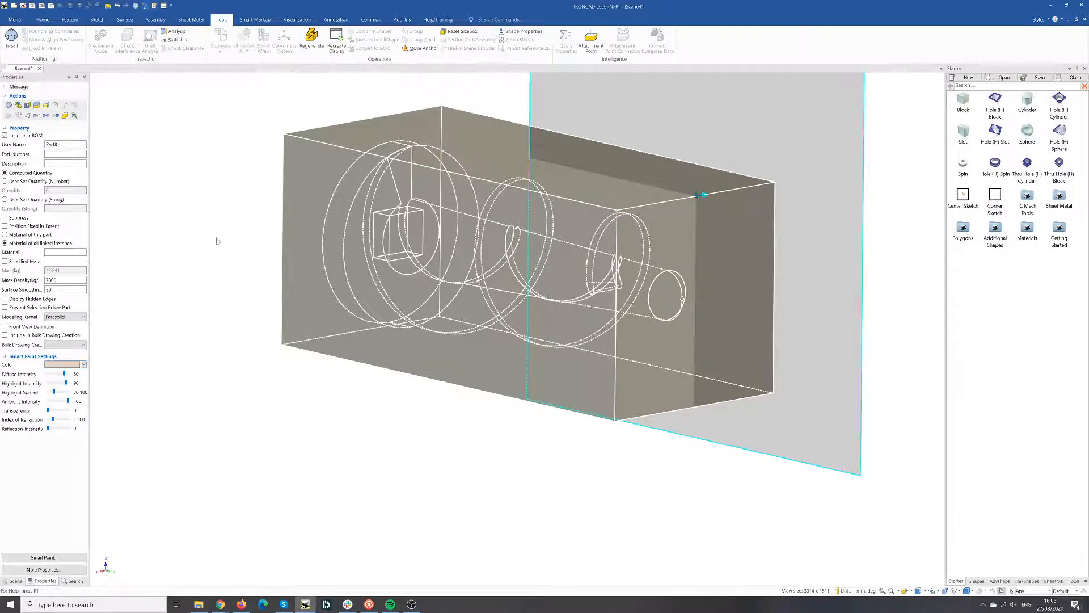
# - Hide the hidden edges and examine the screw-shaped cavity in the sectioned block
pyautogui.moveTo(624, 263)
pyautogui.mouseDown(button='middle')
pyautogui.moveTo(590, 281)
pyautogui.moveTo(613, 275)
pyautogui.mouseUp(button='middle')
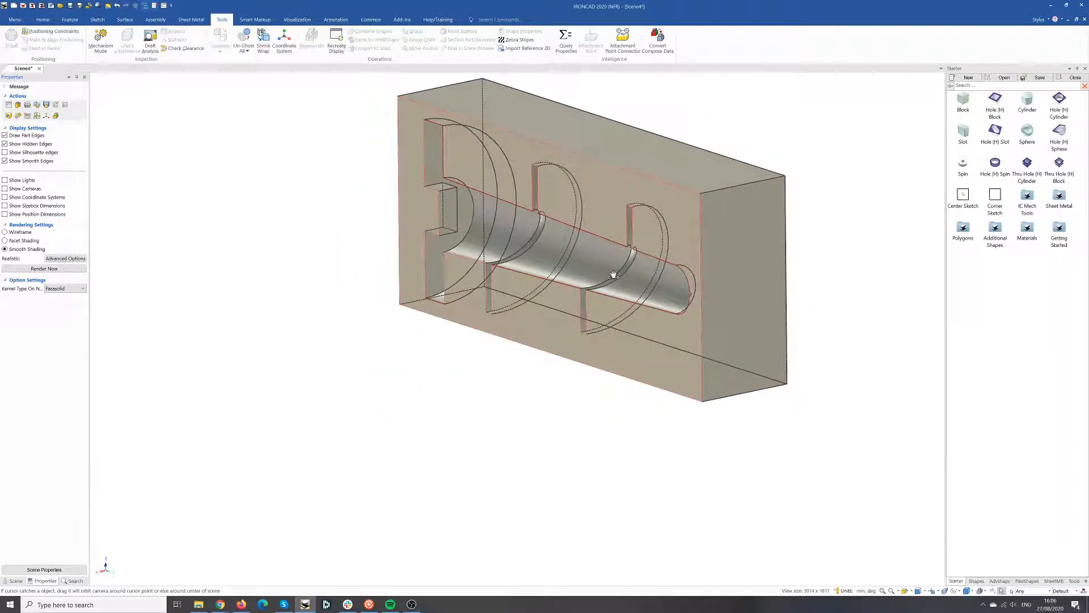
pyautogui.click(4, 144)
pyautogui.moveTo(360, 299); pyautogui.dragTo(381, 310, button='middle')
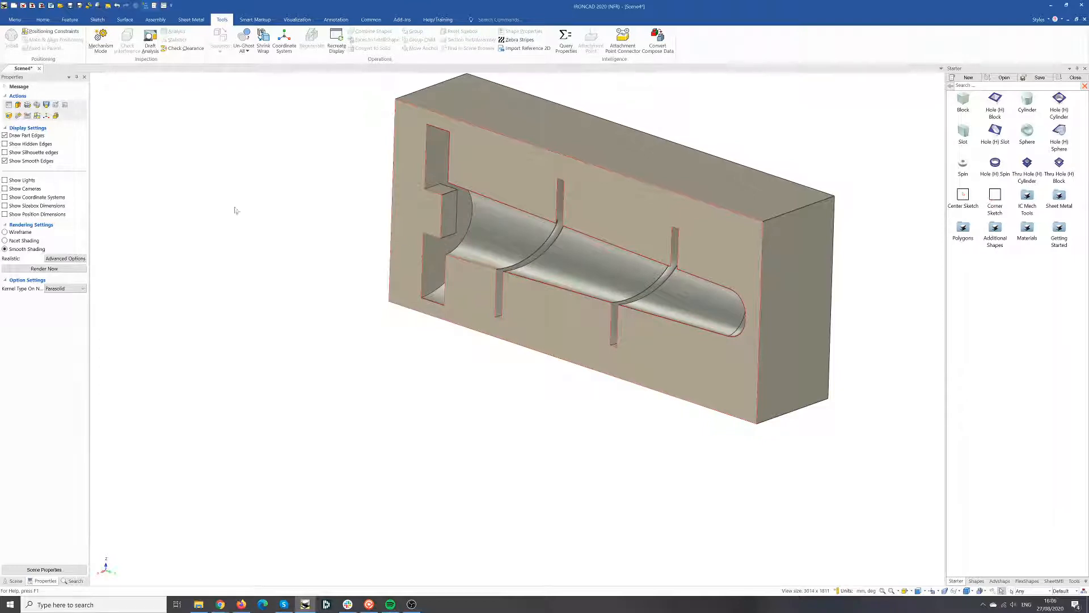
# - Shift the section plane slightly along its normal with the TriBall, and delete the section tool
pyautogui.click(14, 581)
pyautogui.click(20, 118)
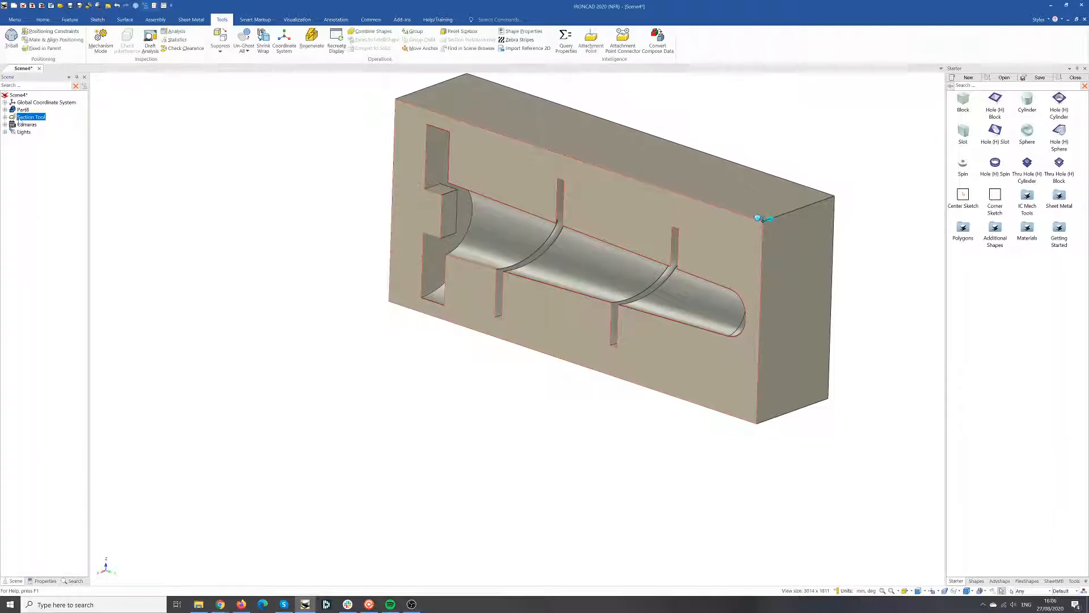
pyautogui.click(11, 37)
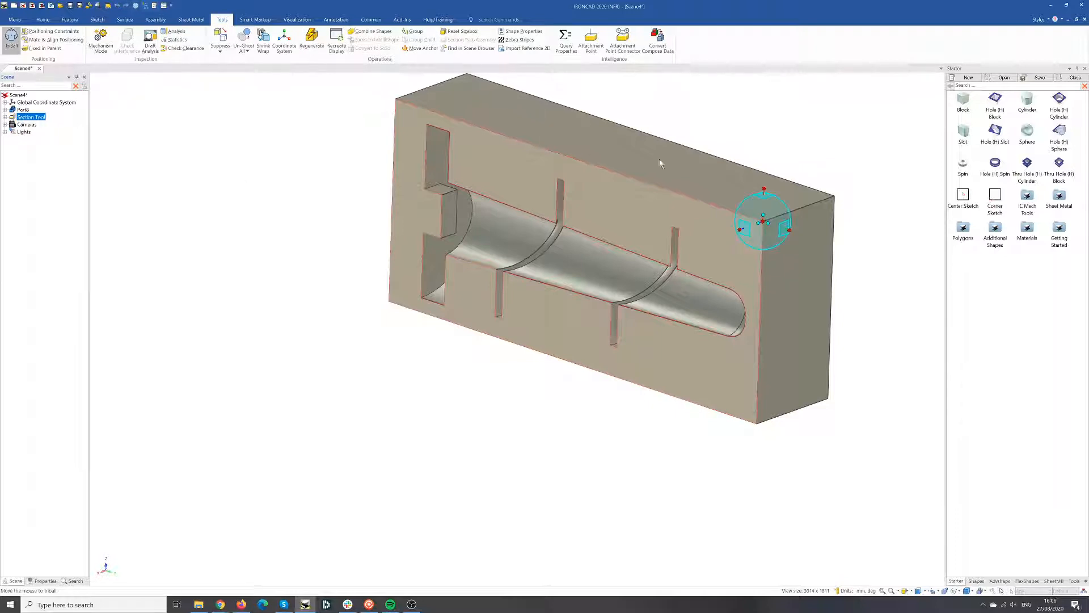
pyautogui.moveTo(741, 230)
pyautogui.mouseDown()
pyautogui.moveTo(717, 238)
pyautogui.moveTo(743, 229)
pyautogui.moveTo(730, 233)
pyautogui.mouseUp()
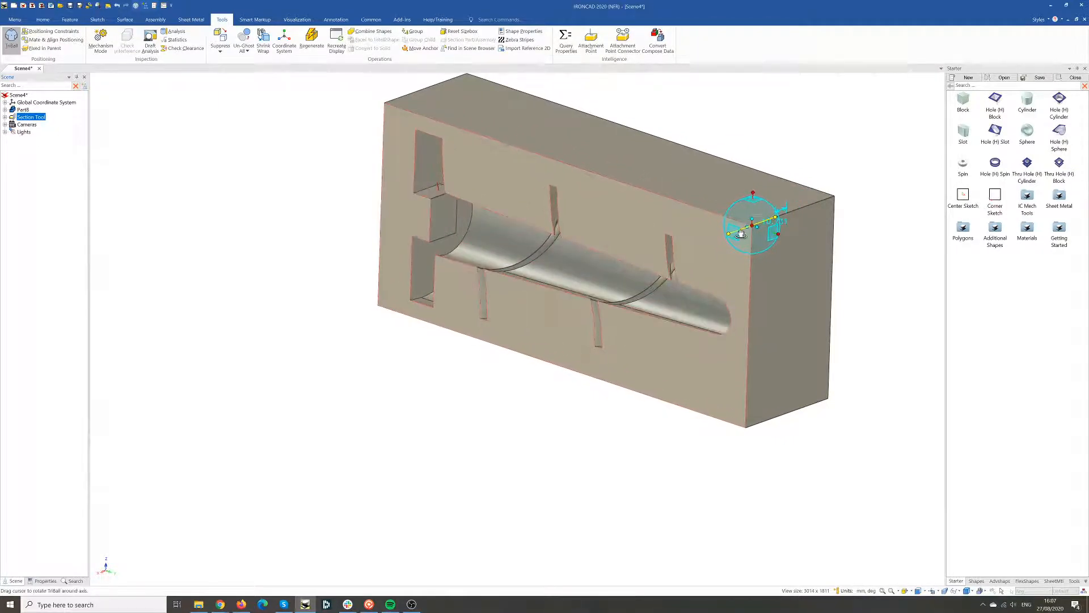
pyautogui.press('F10')
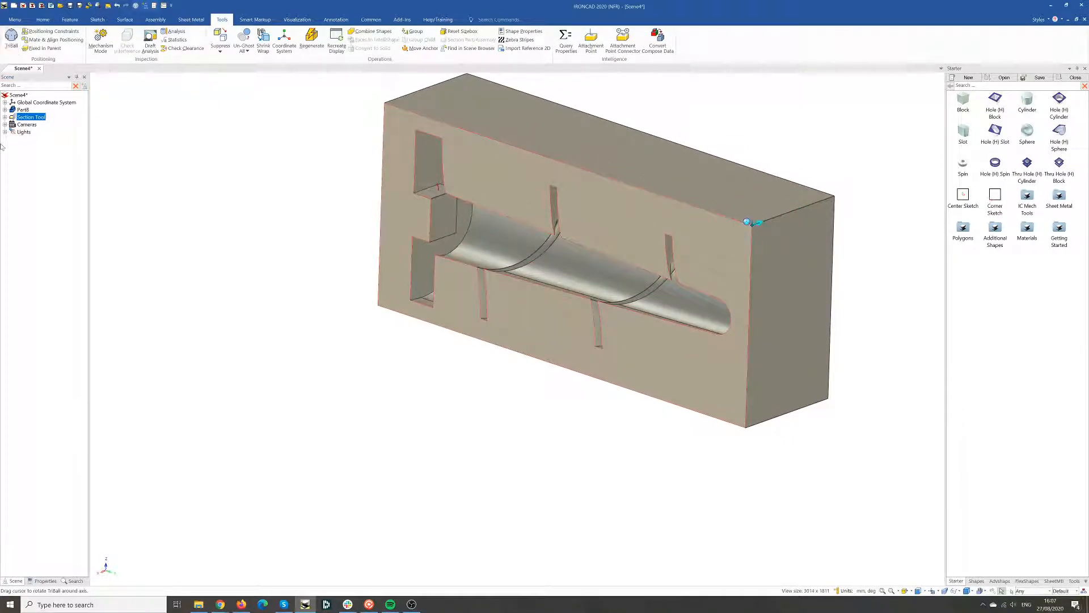
pyautogui.rightClick(18, 117)
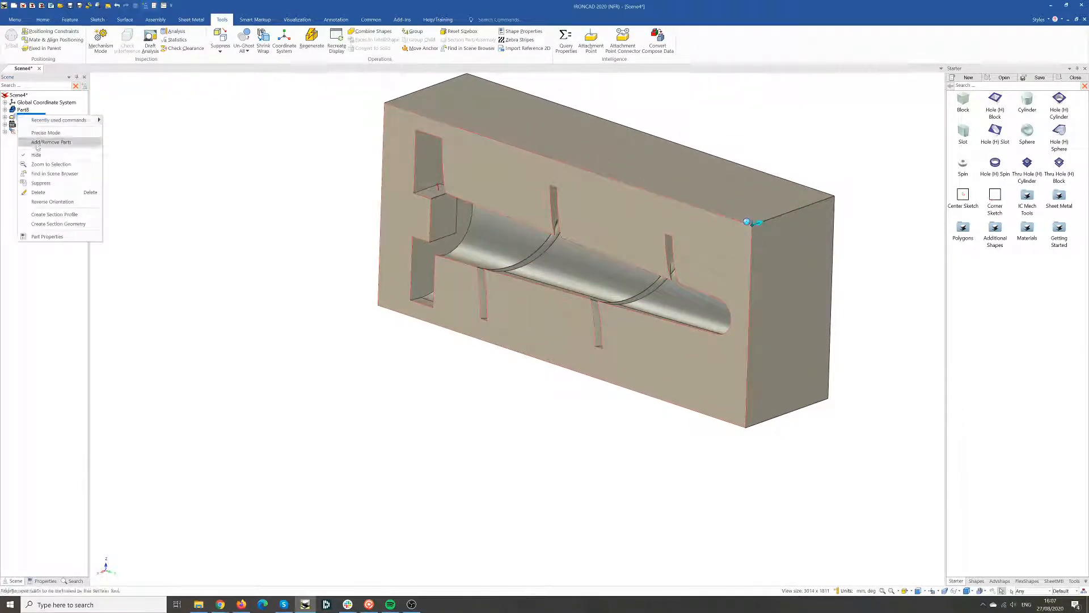
pyautogui.click(38, 192)
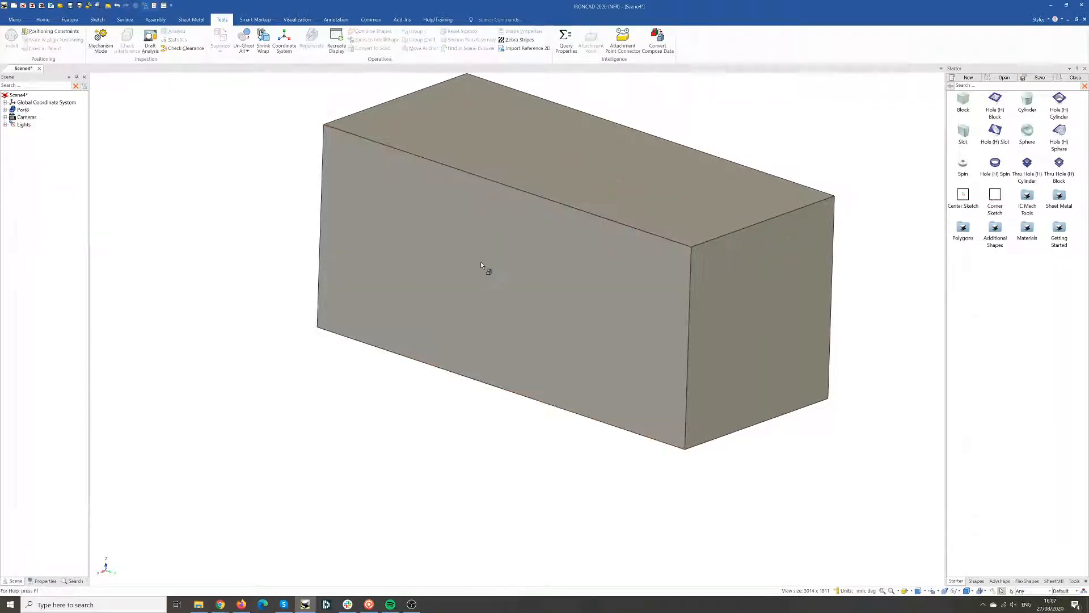
# - Show hidden edges again and examine the cavity inside the whole block, looking towards its end face
pyautogui.click(420, 229)
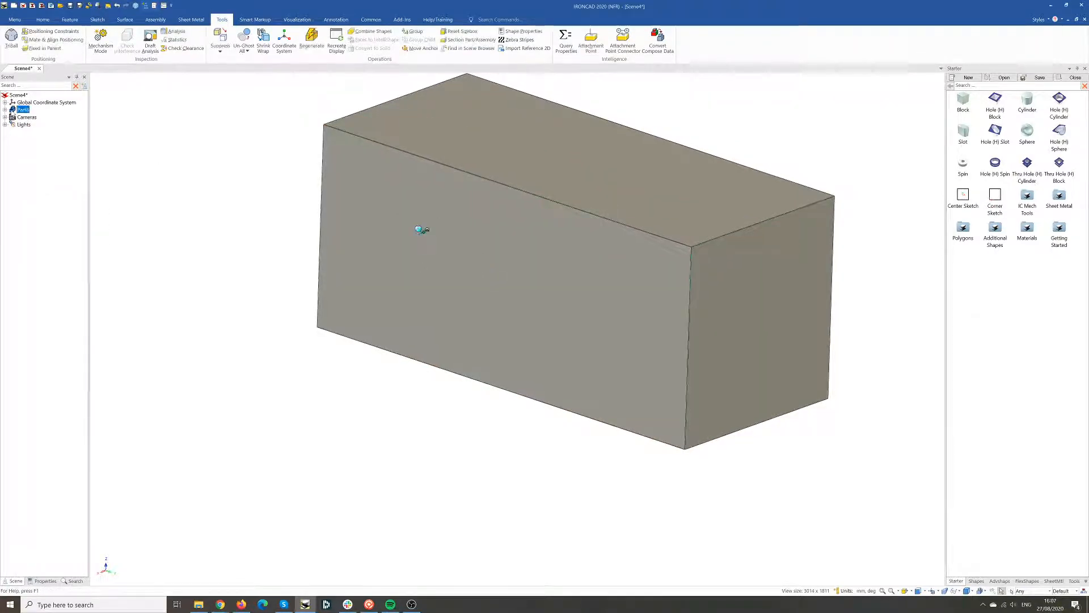
pyautogui.click(45, 580)
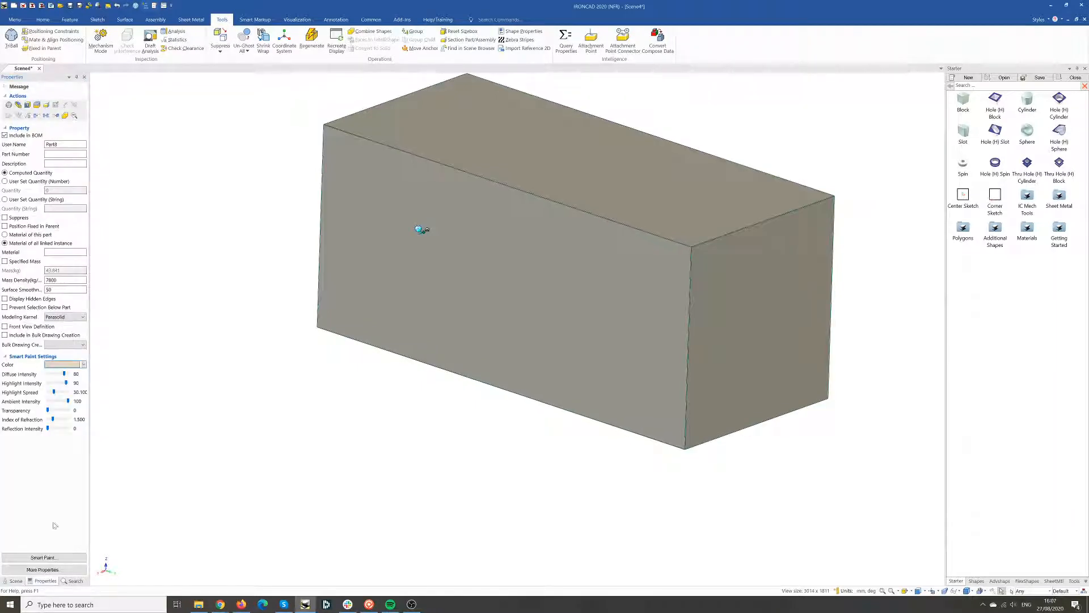
pyautogui.click(215, 445)
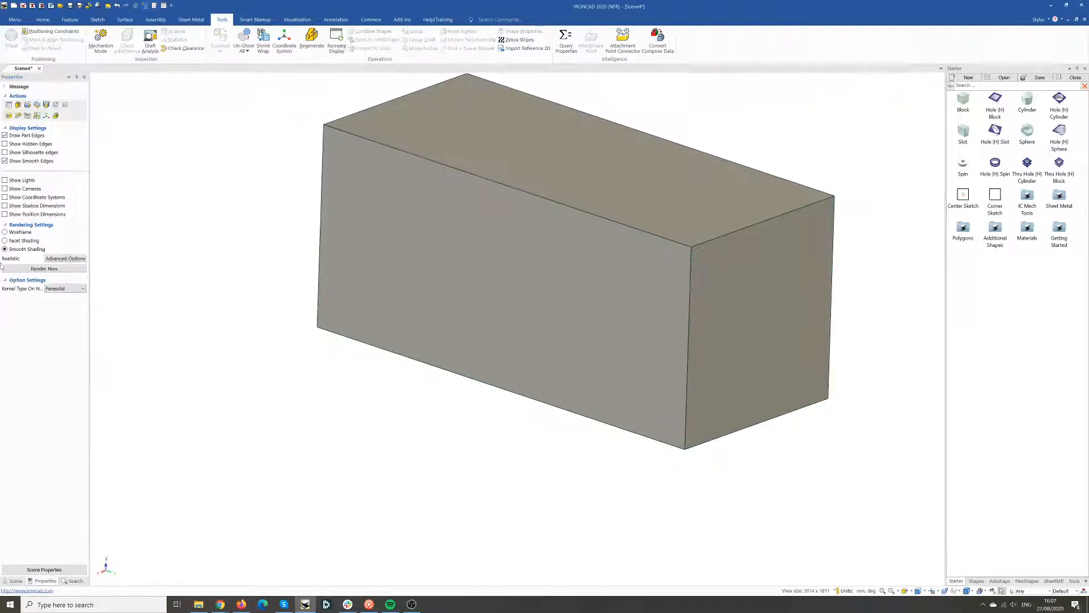
pyautogui.click(5, 144)
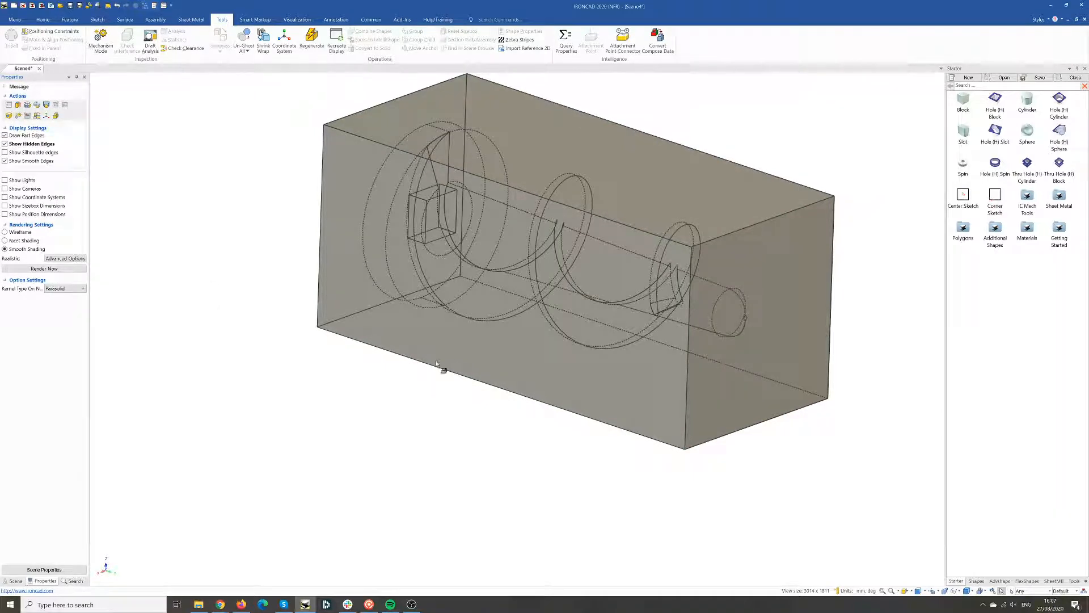
pyautogui.moveTo(882, 410); pyautogui.dragTo(845, 422, button='middle')
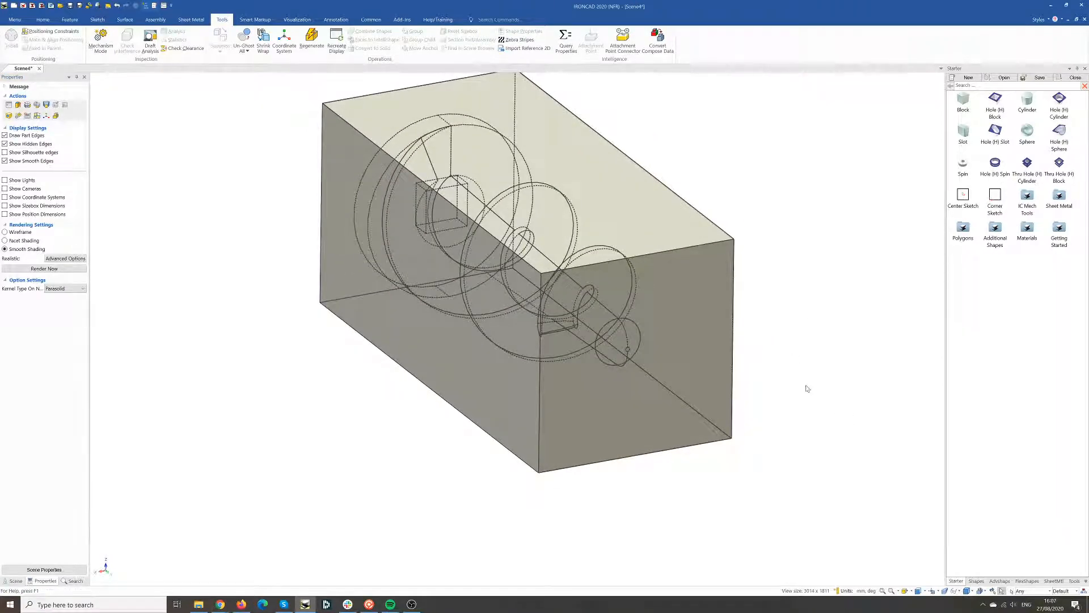
pyautogui.moveTo(806, 386); pyautogui.dragTo(778, 384, button='middle')
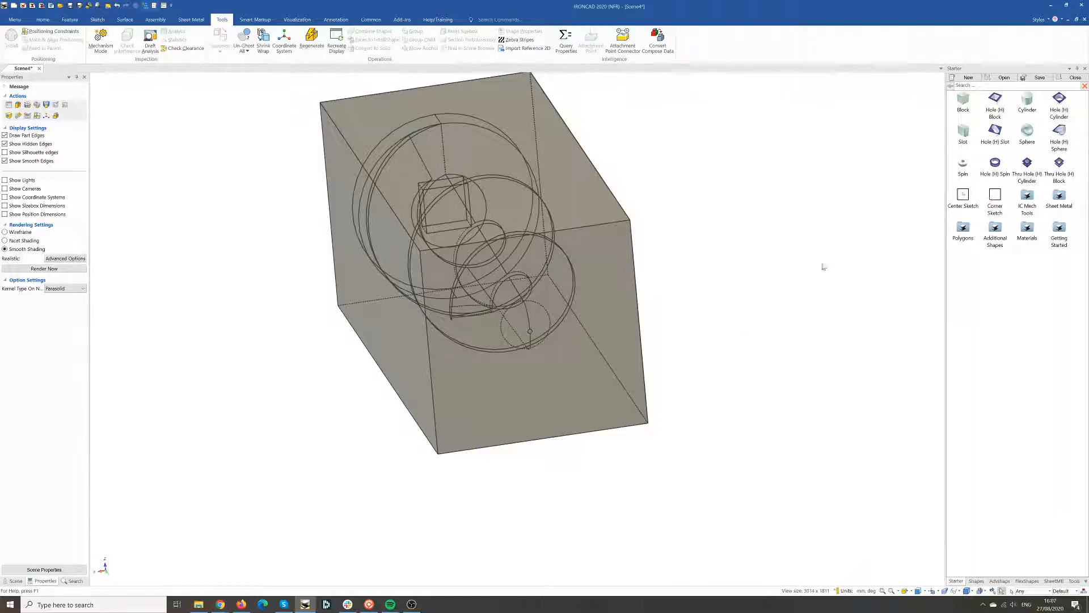
# - Add a second Block as a separate part at the midpoint of the end face's lower edge, and activate its sizing handles
pyautogui.moveTo(963, 99); pyautogui.dragTo(546, 441)
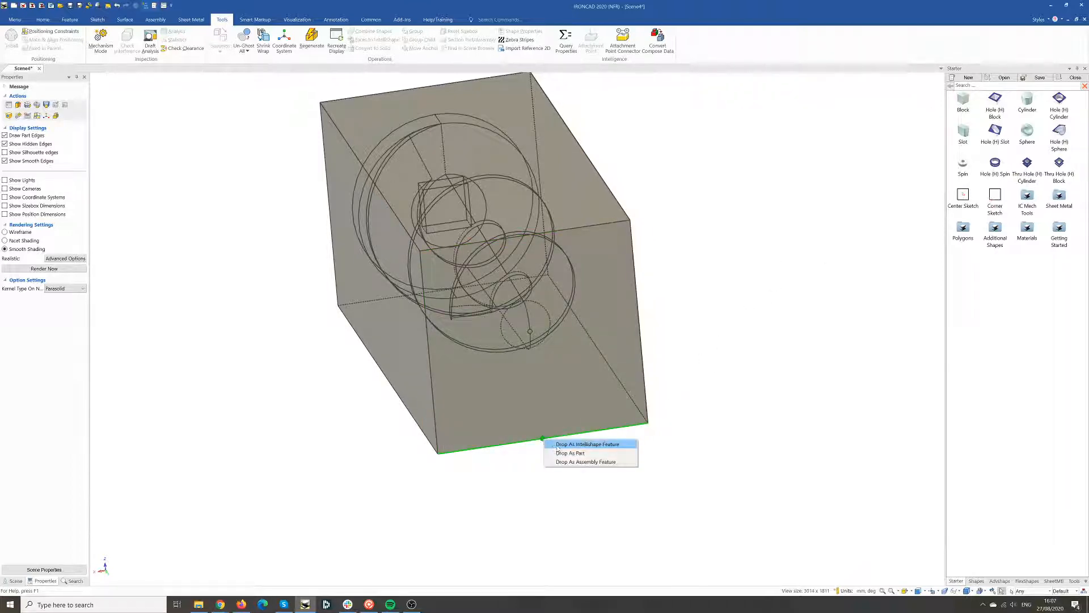
pyautogui.click(577, 453)
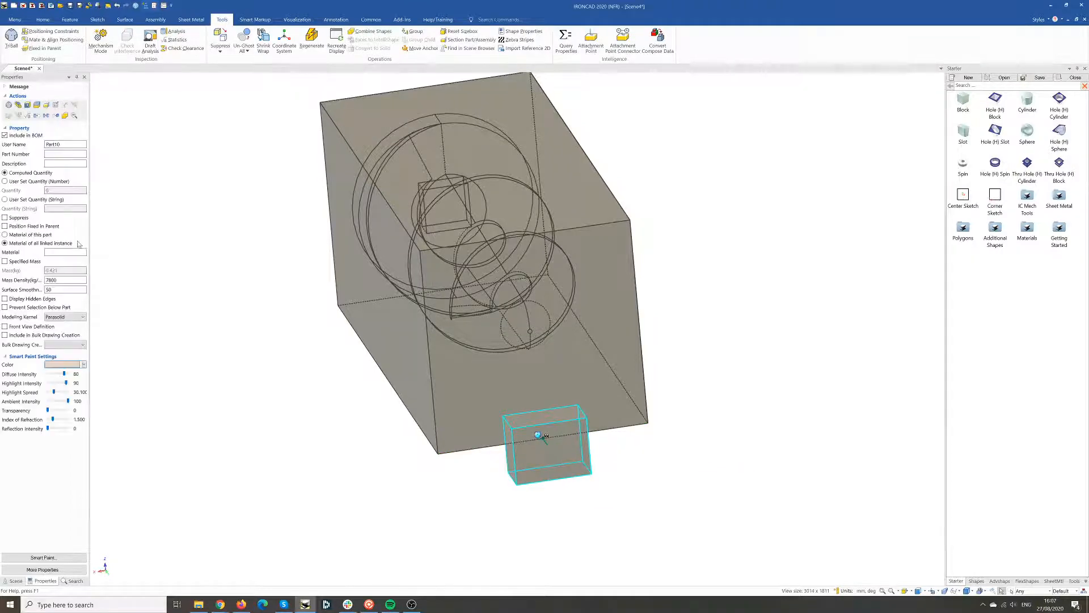
pyautogui.click(124, 526)
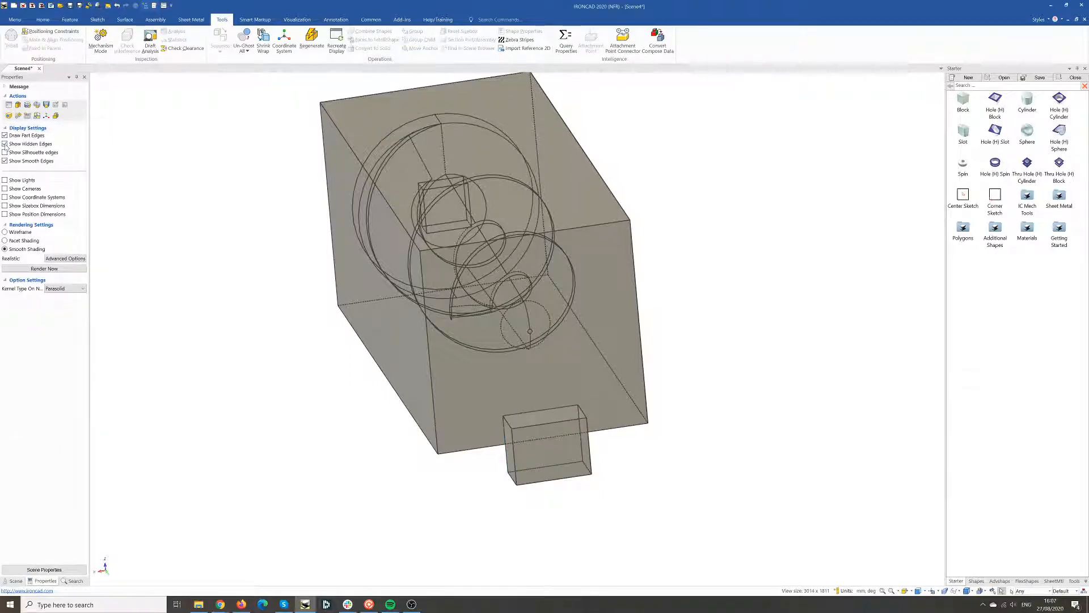
pyautogui.click(550, 458)
pyautogui.click(515, 457)
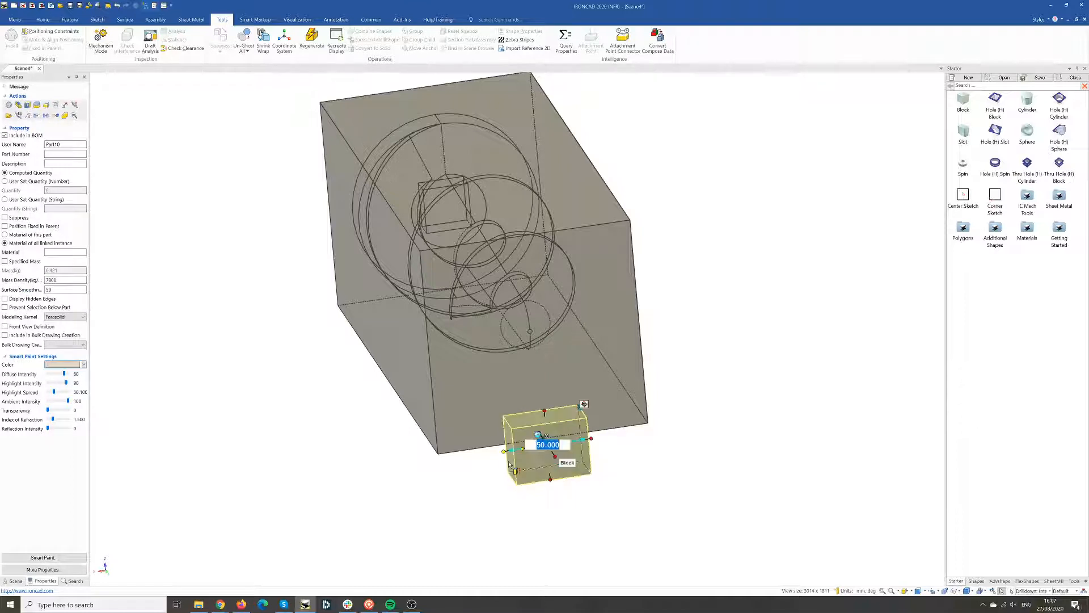
# - Resize the new block from the end face's mid-plane outward to about 133 mm long and 171 mm wide, covering half the face
pyautogui.moveTo(509, 449); pyautogui.dragTo(544, 445)
pyautogui.moveTo(542, 391); pyautogui.dragTo(525, 234)
pyautogui.moveTo(592, 442); pyautogui.dragTo(856, 392)
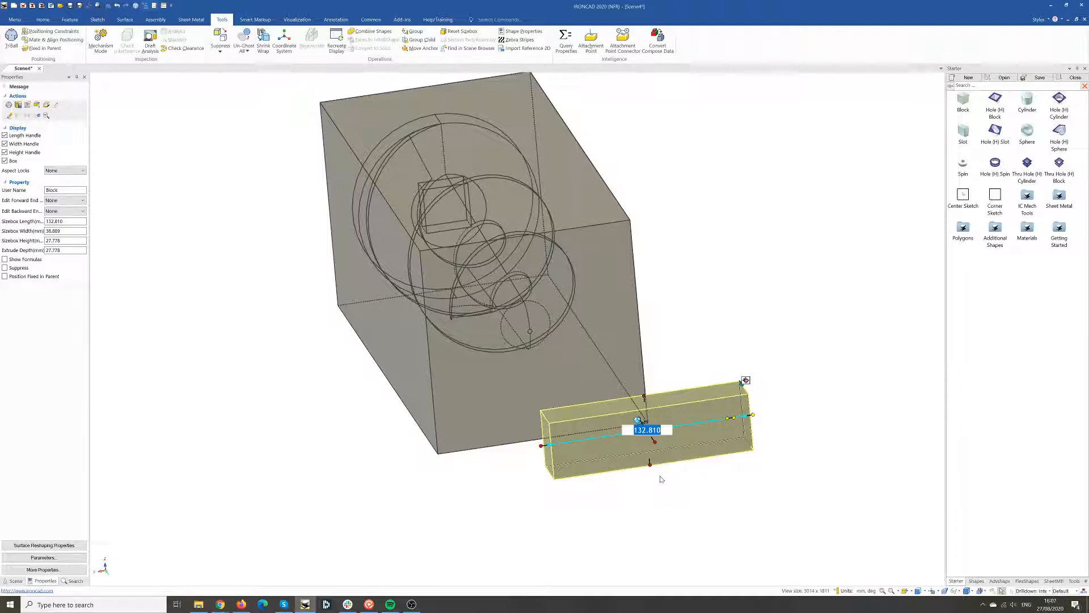
pyautogui.moveTo(637, 270); pyautogui.dragTo(628, 206)
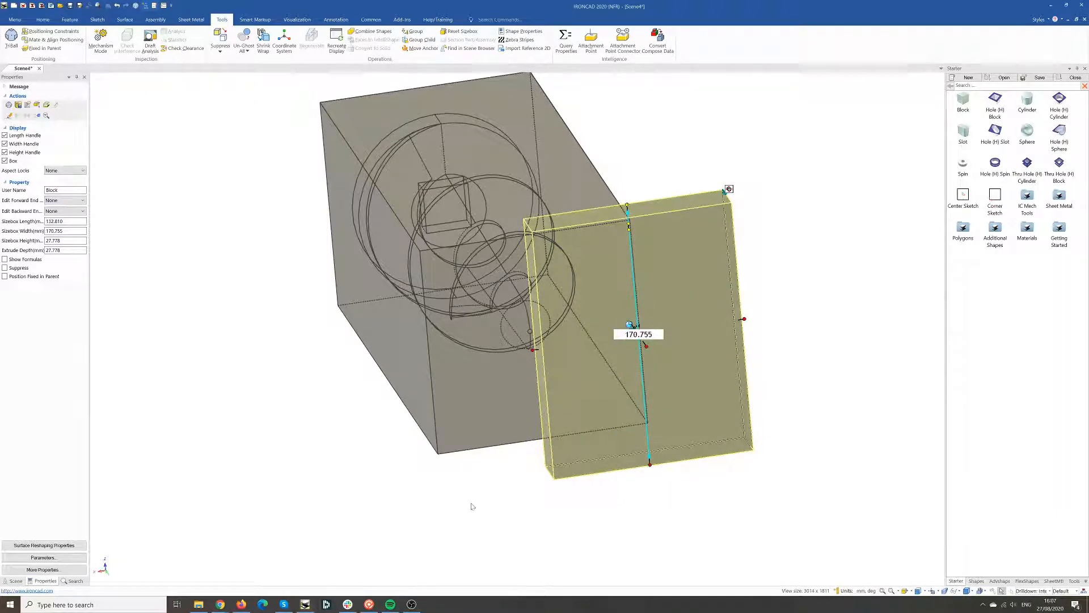
# - Extend the new block's depth through the full length of the cavity block and beyond its far end
pyautogui.moveTo(453, 475); pyautogui.dragTo(559, 478, button='middle')
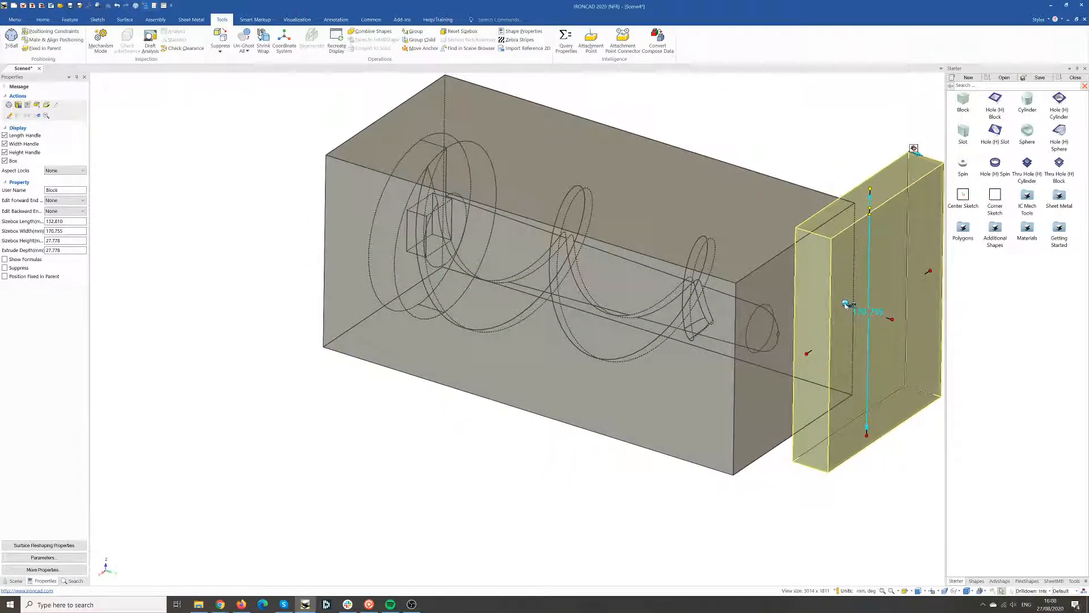
pyautogui.moveTo(849, 304); pyautogui.dragTo(211, 106)
pyautogui.moveTo(702, 527); pyautogui.dragTo(673, 521, button='middle')
pyautogui.click(532, 491)
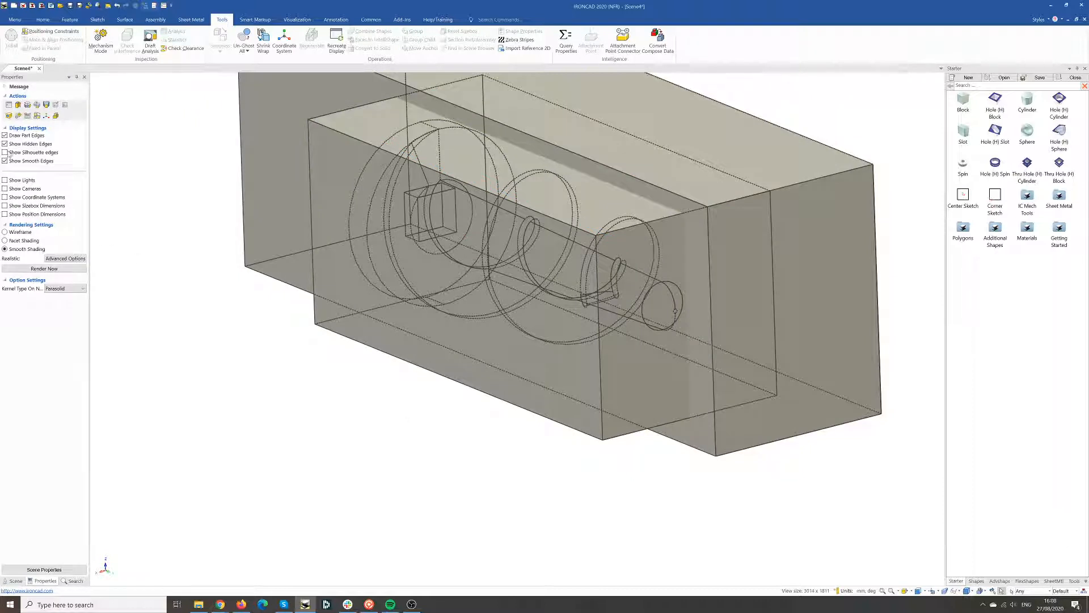
# - Hide the hidden edges and check which scene tree entries belong to the cavity block and the overlapping block
pyautogui.click(8, 145)
pyautogui.moveTo(443, 450)
pyautogui.mouseDown(button='middle')
pyautogui.moveTo(414, 448)
pyautogui.moveTo(440, 452)
pyautogui.moveTo(439, 462)
pyautogui.mouseUp(button='middle')
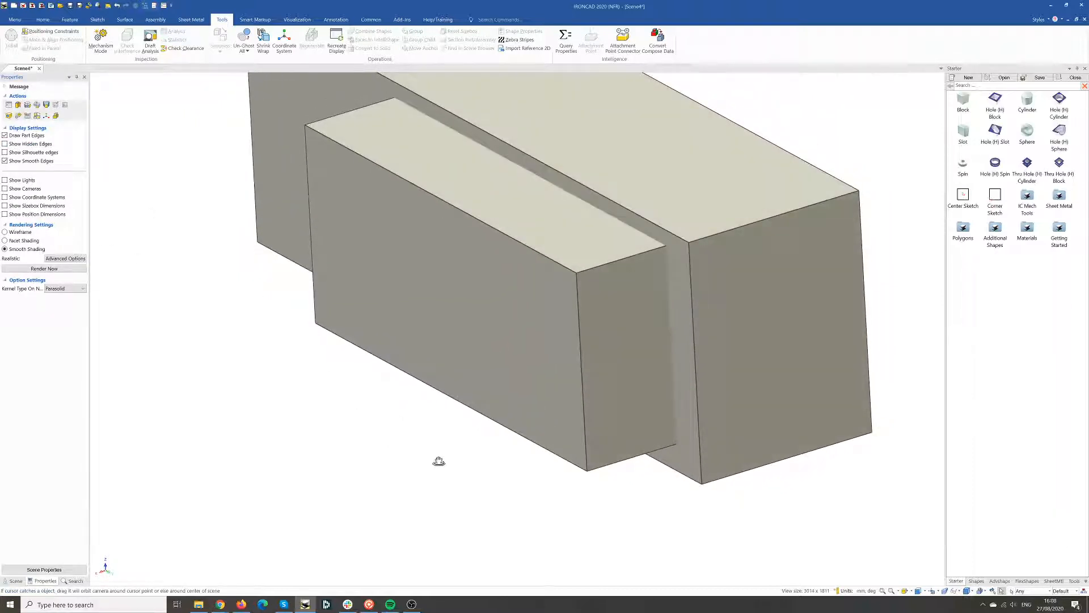
pyautogui.click(16, 580)
pyautogui.click(22, 110)
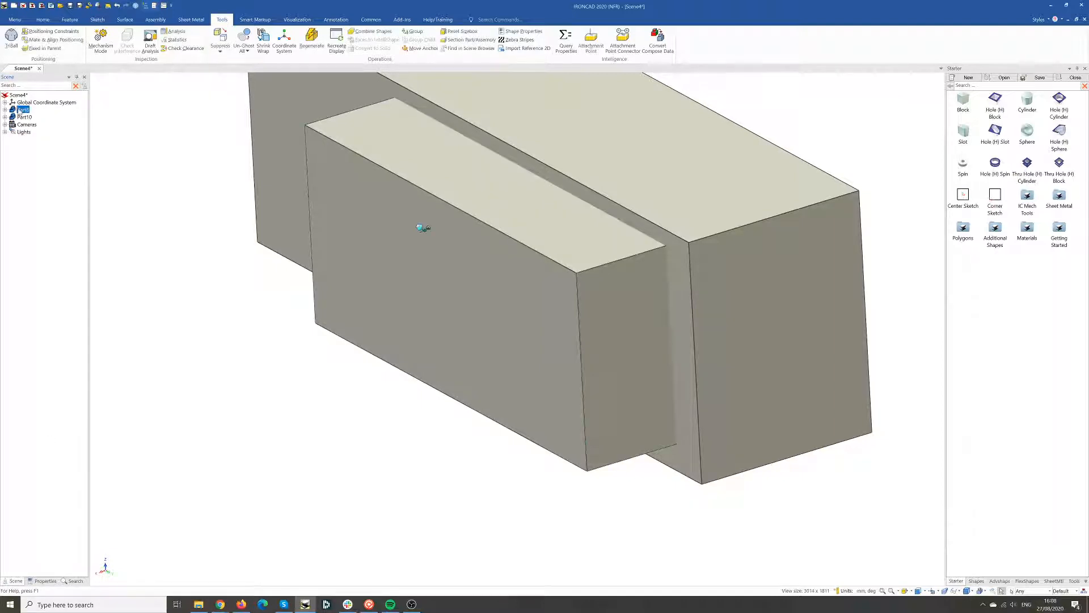
pyautogui.click(19, 117)
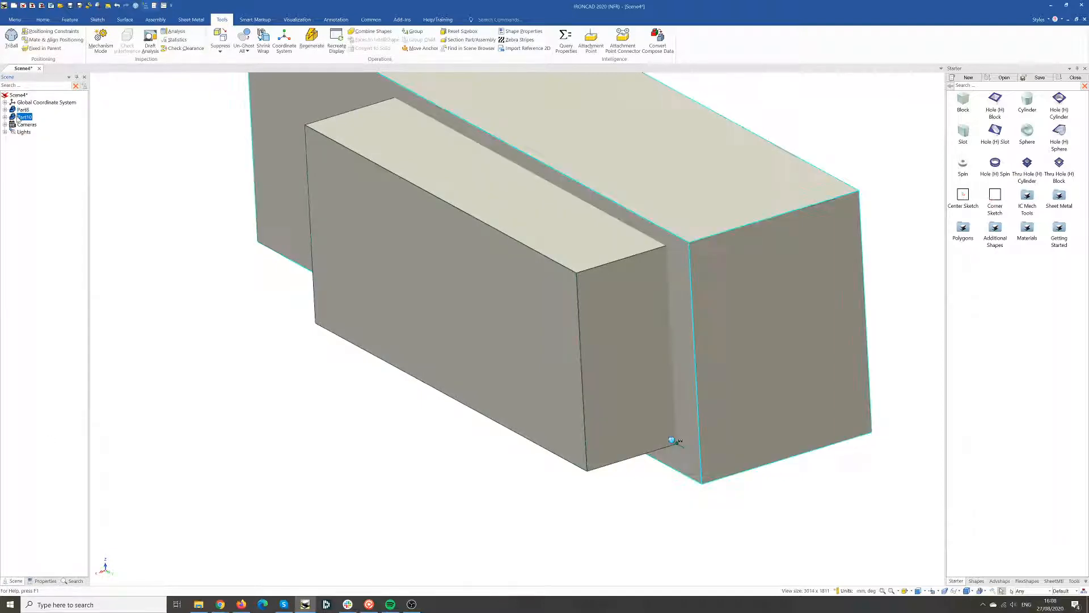
pyautogui.click(352, 403)
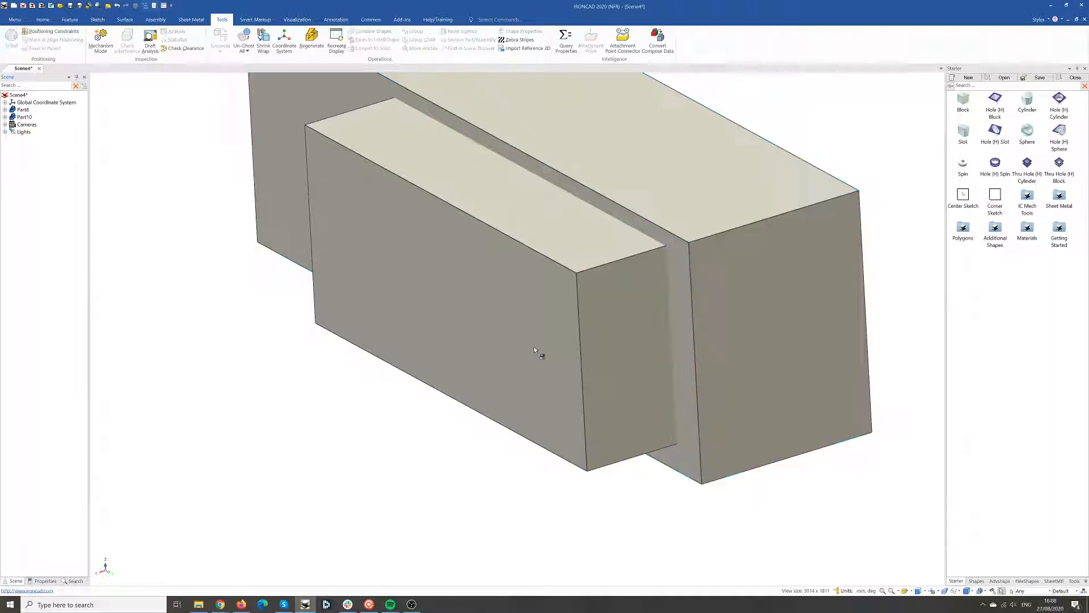
# - Split the cavity block in two with the Split tool, using the overlapping block as the splitting tool
pyautogui.click(71, 20)
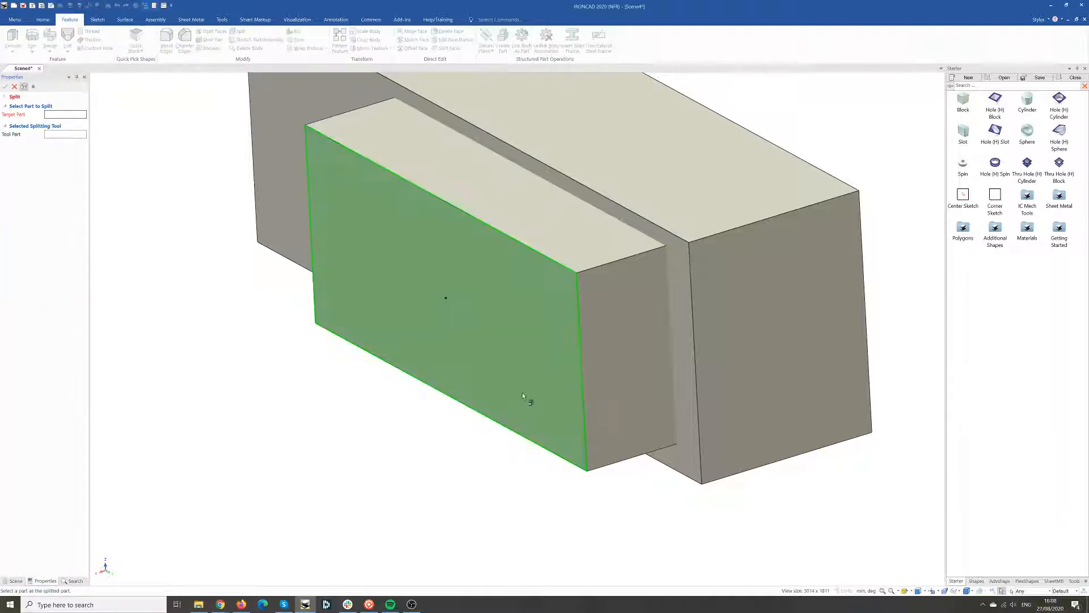
pyautogui.click(535, 333)
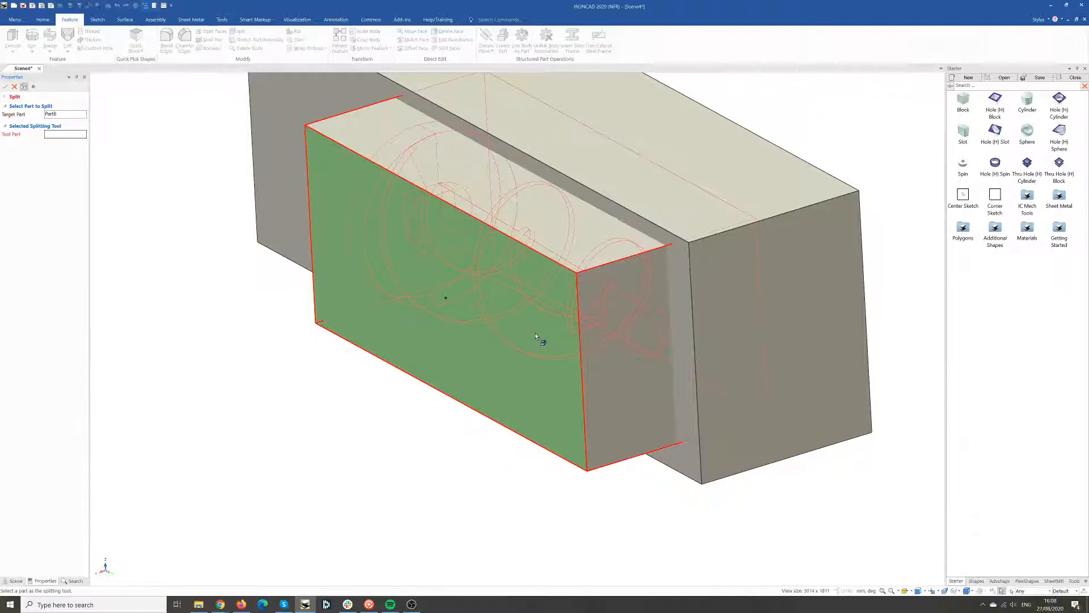
pyautogui.click(828, 259)
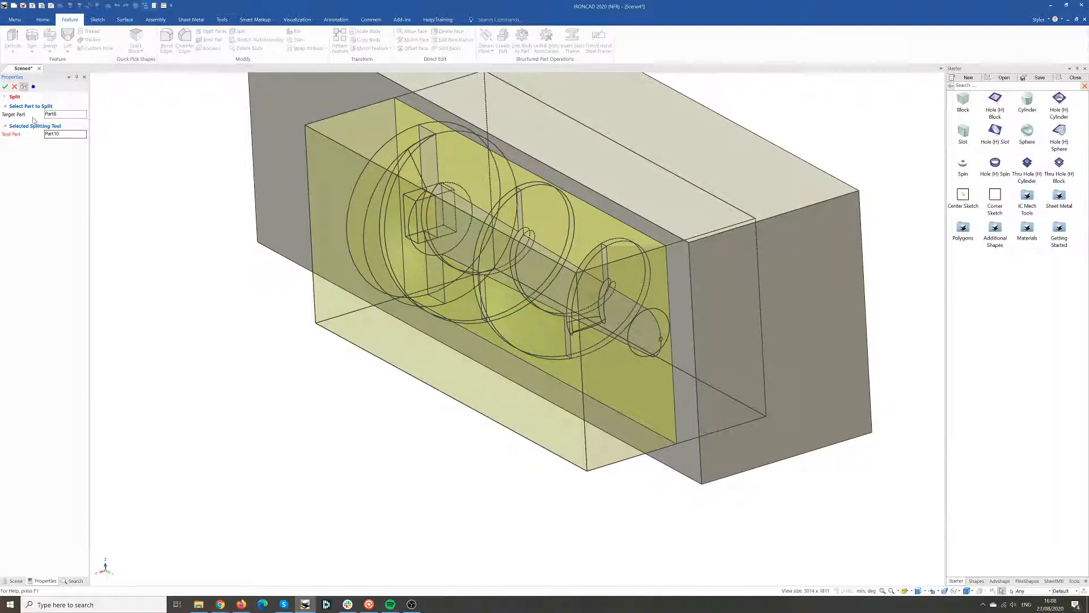
pyautogui.click(5, 86)
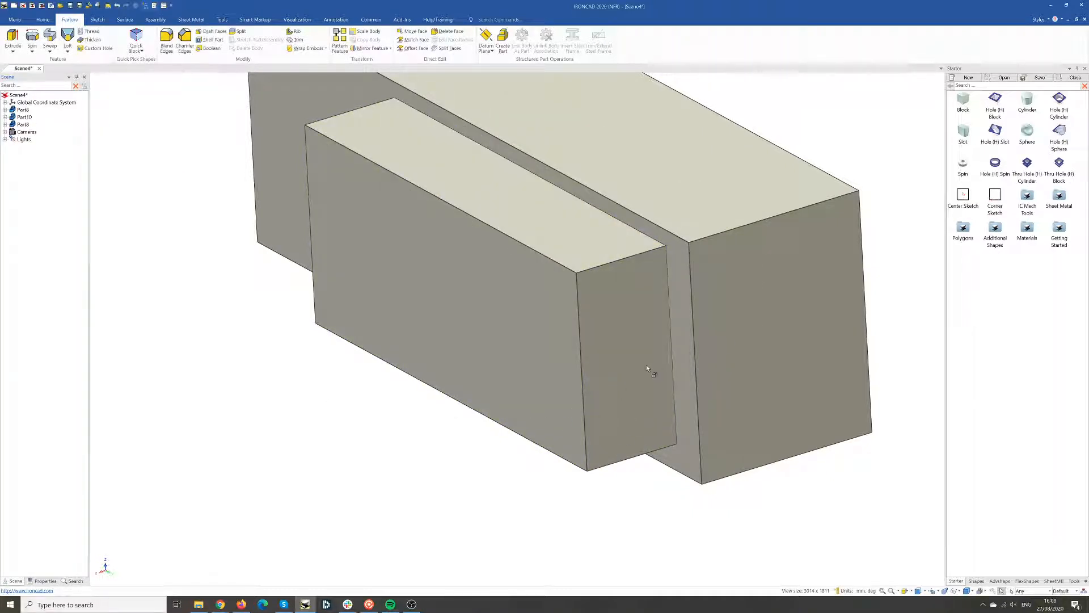
# - Check which scene tree entries correspond to the two split cavity halves and the overlapping block
pyautogui.moveTo(761, 418)
pyautogui.mouseDown(button='middle')
pyautogui.moveTo(629, 398)
pyautogui.moveTo(749, 408)
pyautogui.mouseUp(button='middle')
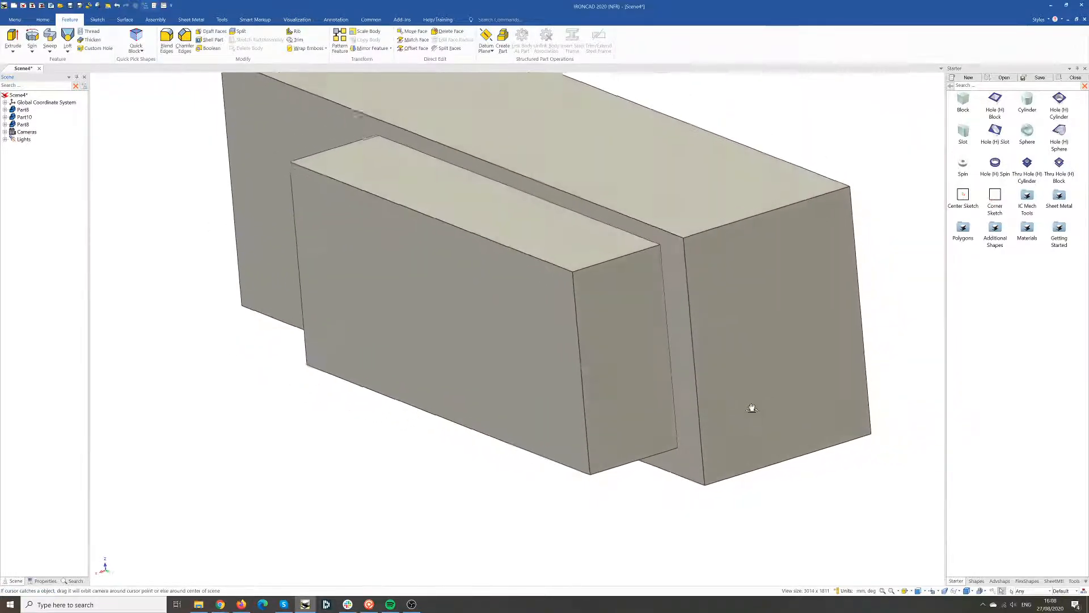
pyautogui.click(16, 111)
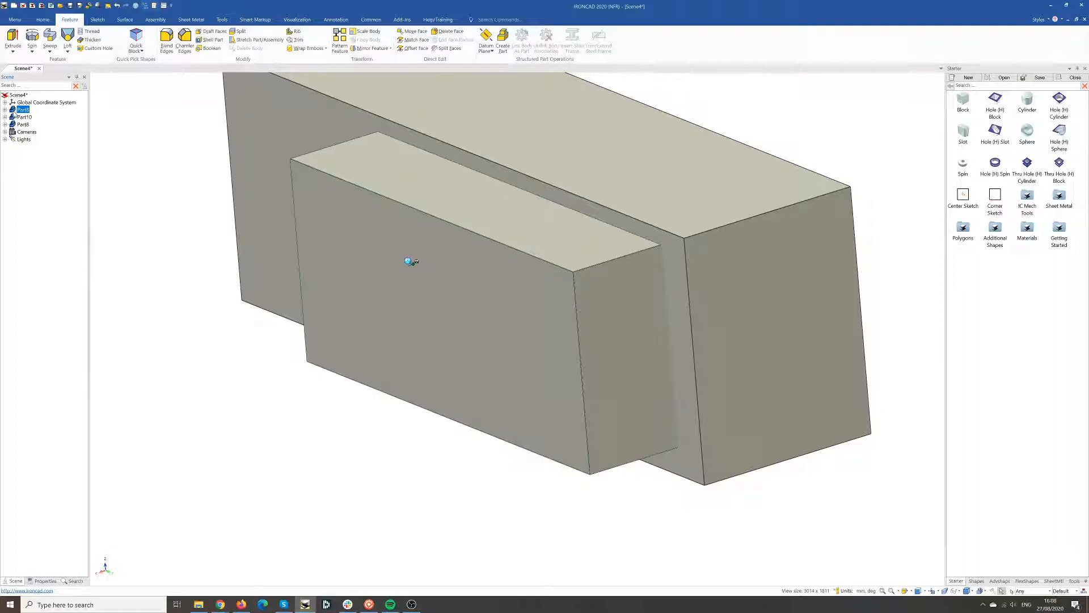
pyautogui.click(15, 125)
pyautogui.click(673, 444)
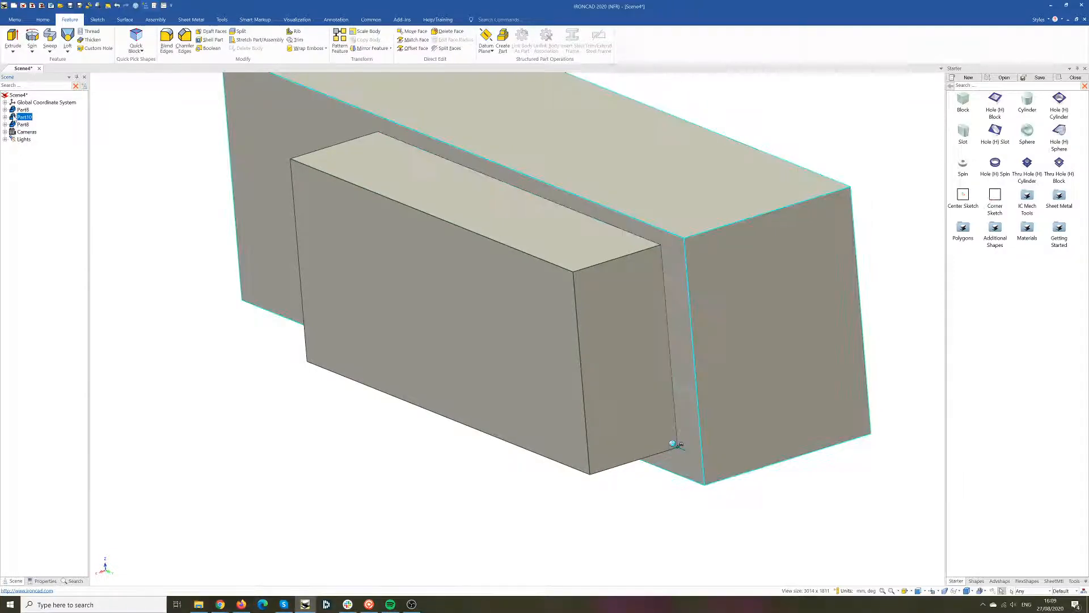
pyautogui.click(409, 261)
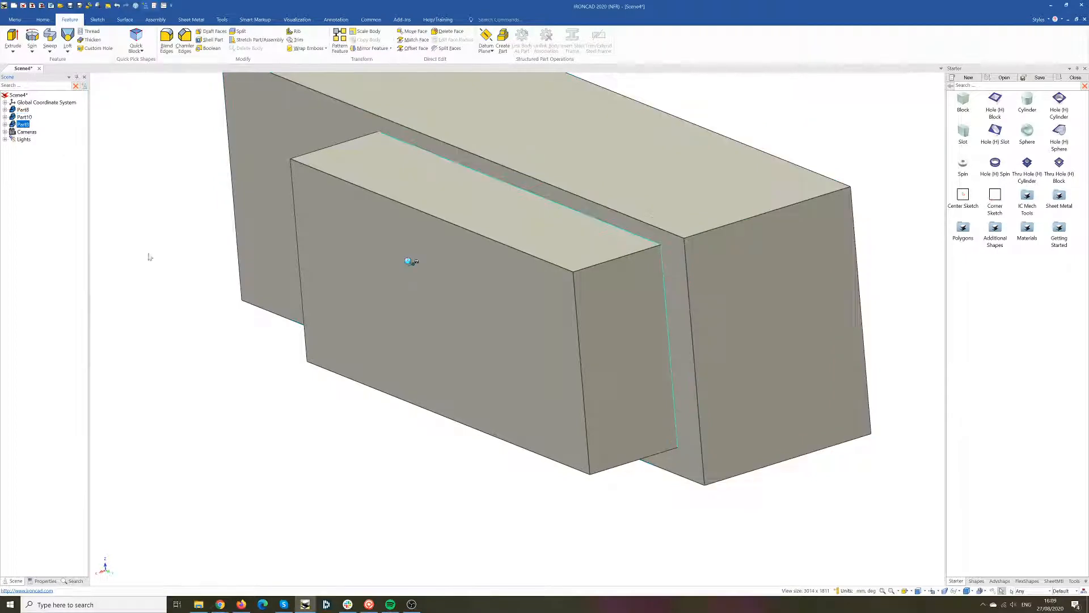
pyautogui.scroll(-2, 598, 409)
pyautogui.scroll(2, 597, 410)
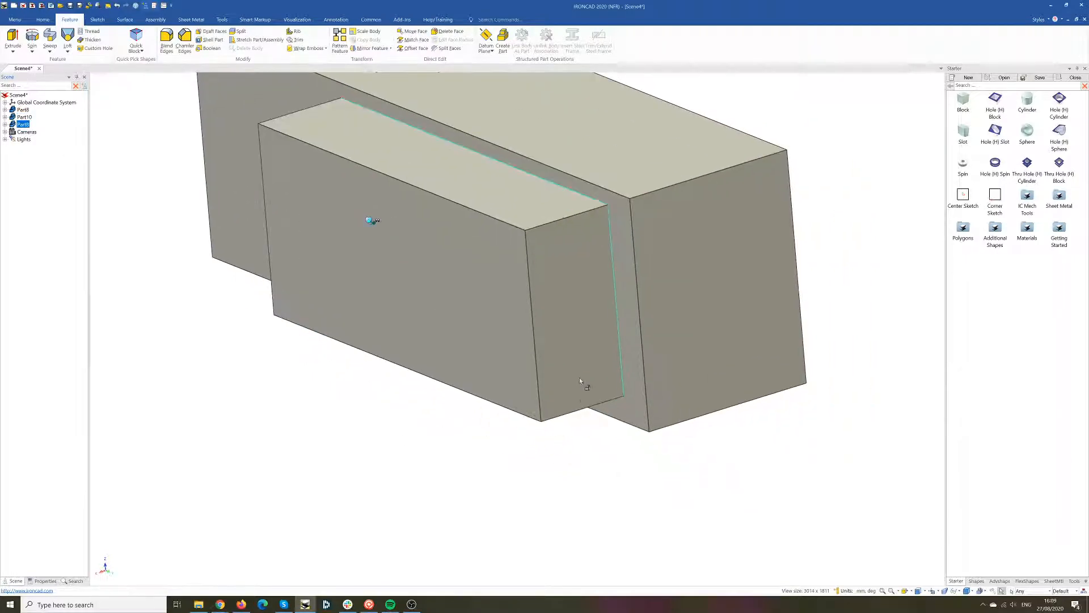
pyautogui.scroll(-1, 658, 221)
pyautogui.scroll(2, 661, 219)
pyautogui.scroll(-1, 602, 233)
pyautogui.moveTo(577, 243); pyautogui.dragTo(547, 342, button='middle')
# - Activate the TriBall on the overlapping block and relocate only the TriBall to the midpoint of the block's front vertical edge
pyautogui.click(590, 339)
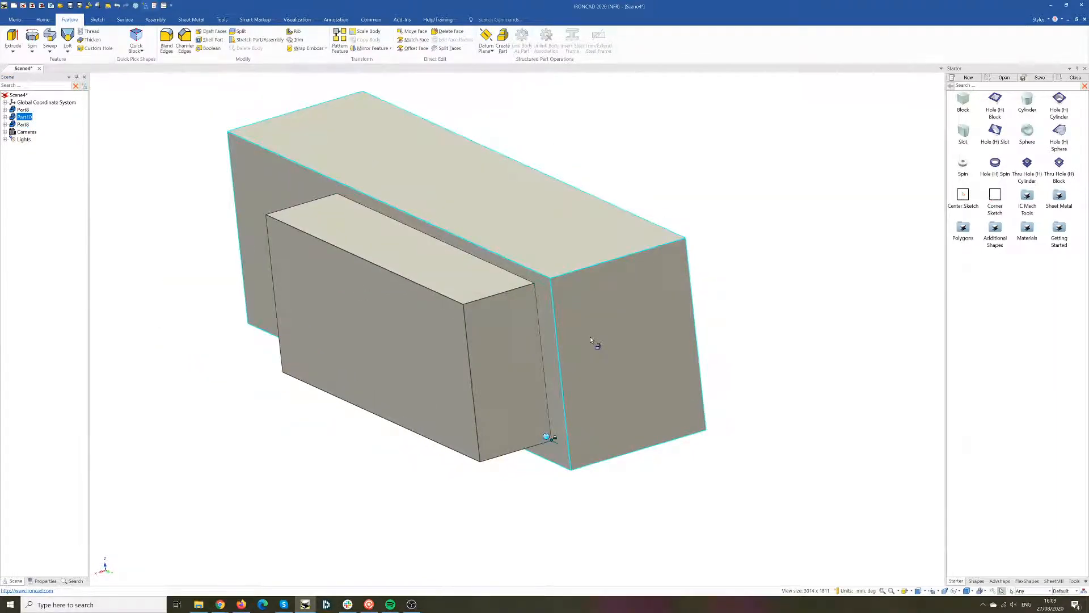
pyautogui.press('F10')
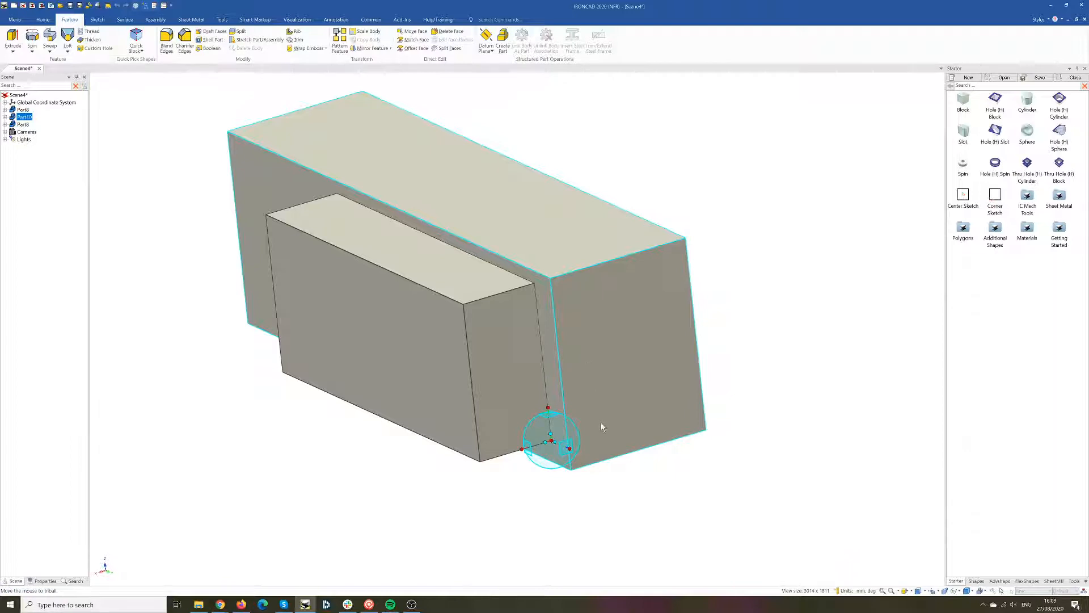
pyautogui.press('space')
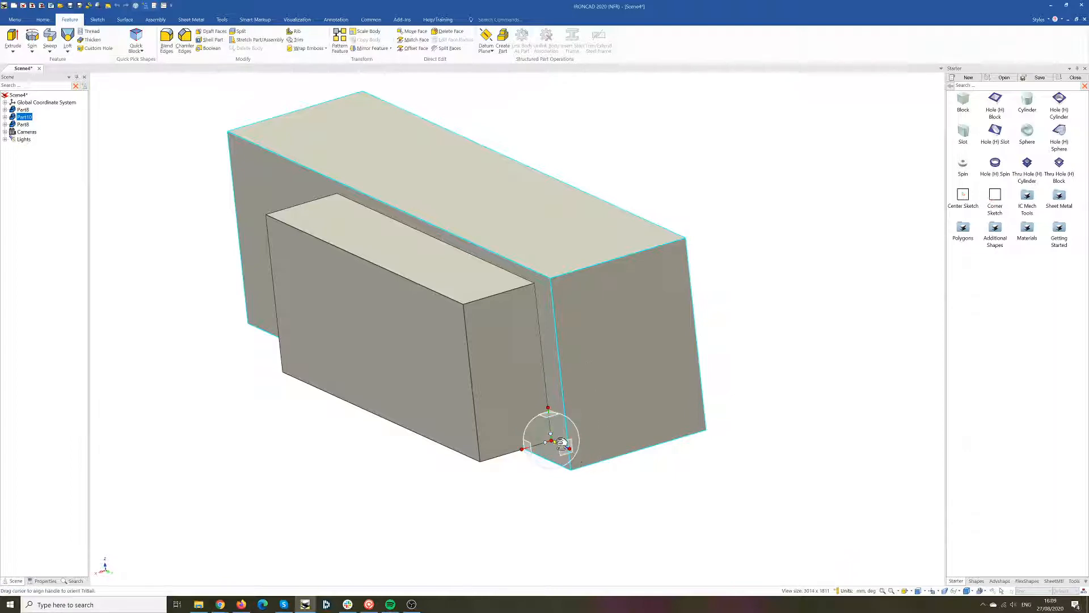
pyautogui.moveTo(556, 438); pyautogui.dragTo(564, 379)
pyautogui.moveTo(731, 454); pyautogui.dragTo(763, 466, button='middle')
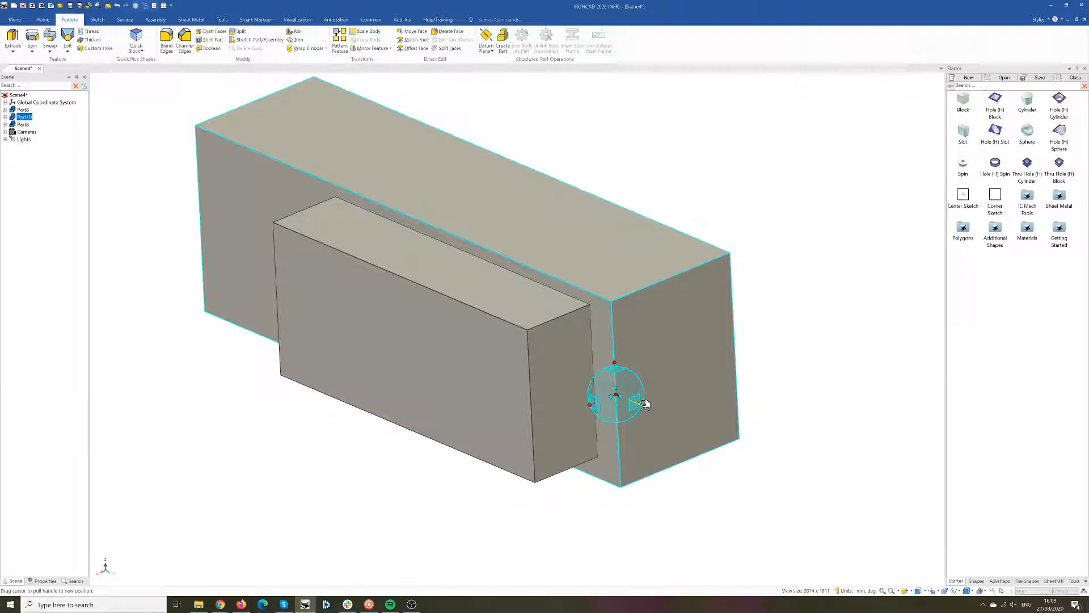
# - Rotate the overlapping block 90° about its lengthwise axis so it covers the upper part of both cavity halves
pyautogui.moveTo(603, 386); pyautogui.dragTo(604, 418)
pyautogui.moveTo(606, 421); pyautogui.dragTo(607, 422)
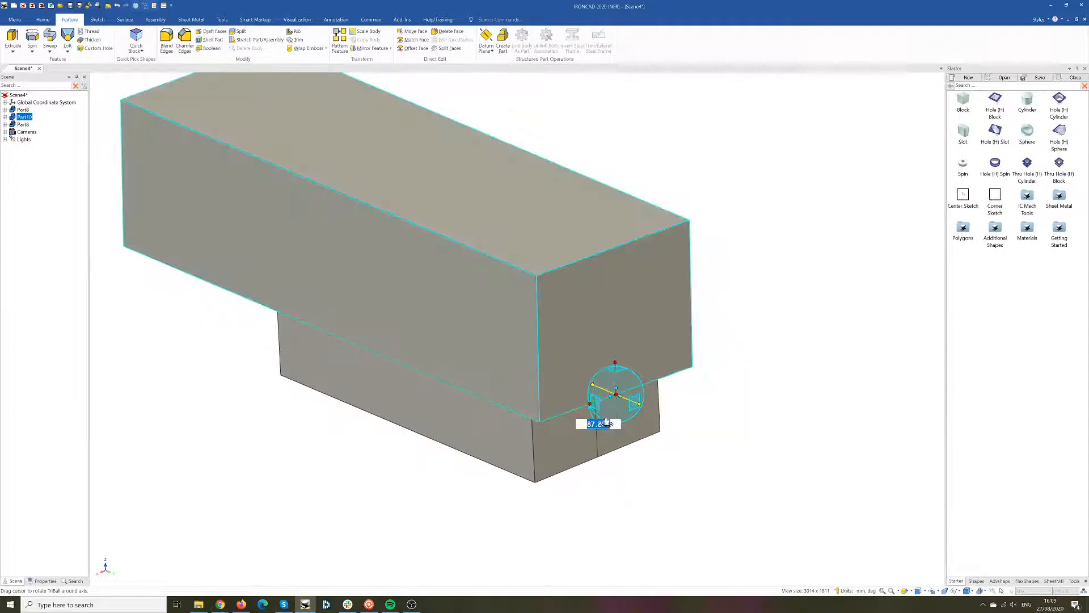
pyautogui.write('90')
pyautogui.press('Return')
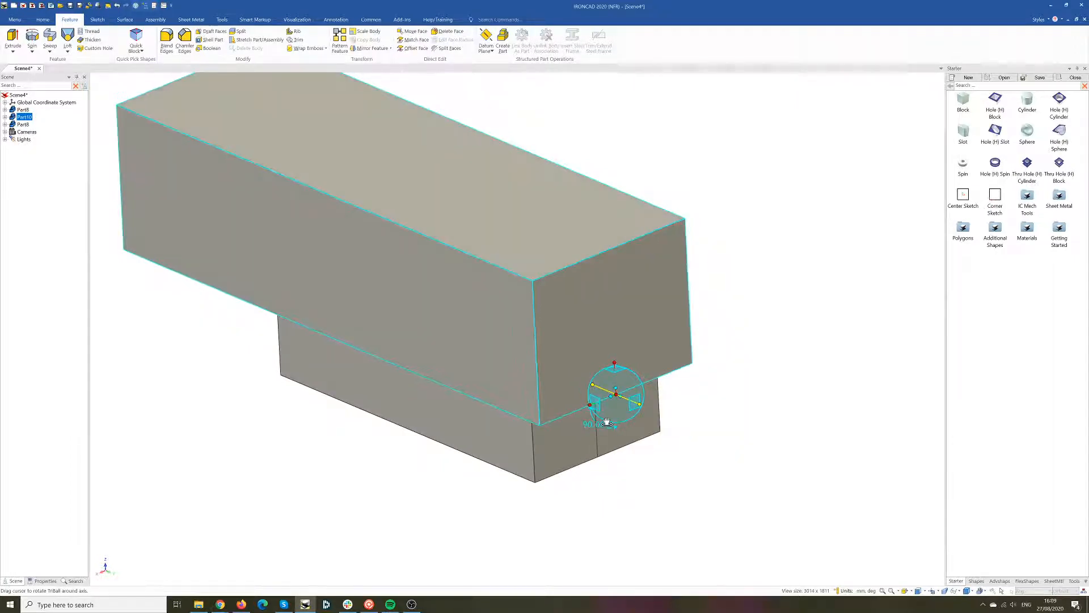
pyautogui.moveTo(708, 457); pyautogui.dragTo(683, 450, button='middle')
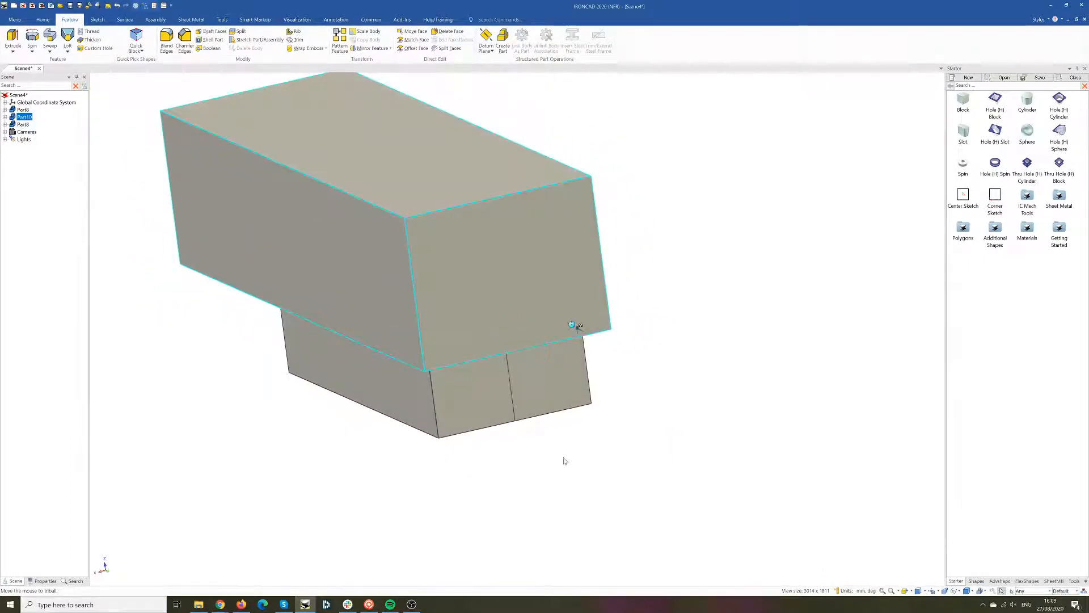
# - Split the nearer cavity half horizontally, with that half as the target part and the rotated block as the splitting tool
pyautogui.click(241, 32)
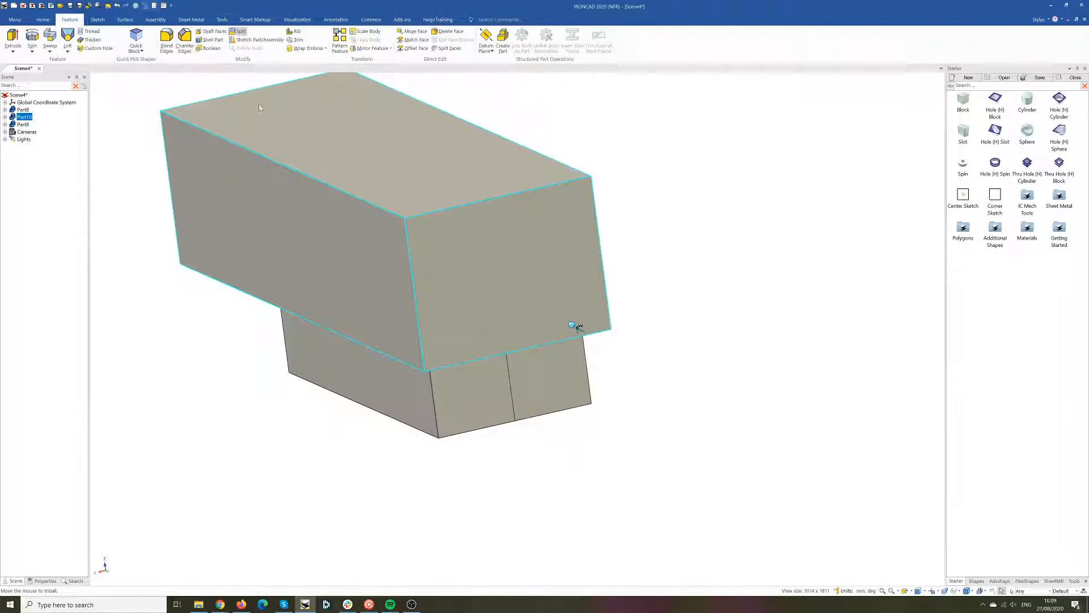
pyautogui.click(245, 243)
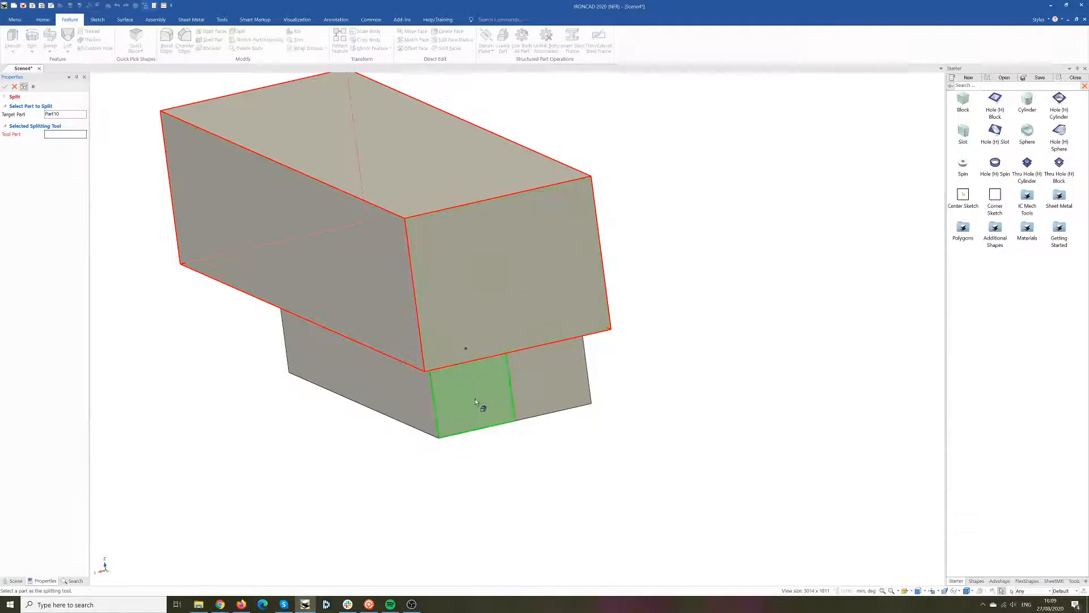
pyautogui.click(476, 399)
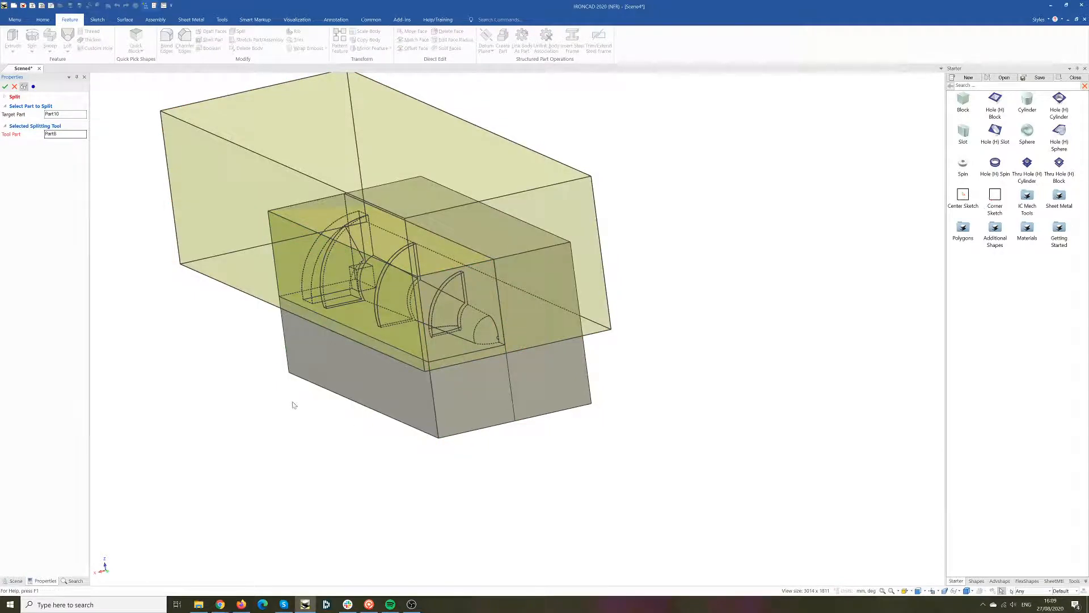
pyautogui.moveTo(268, 409); pyautogui.dragTo(256, 384, button='middle')
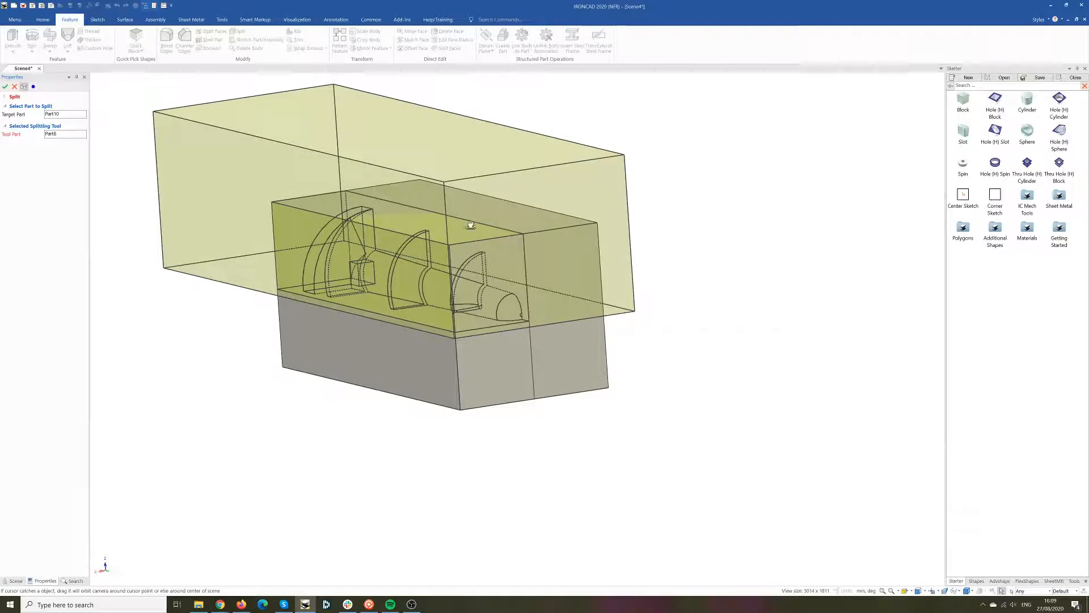
pyautogui.click(66, 135)
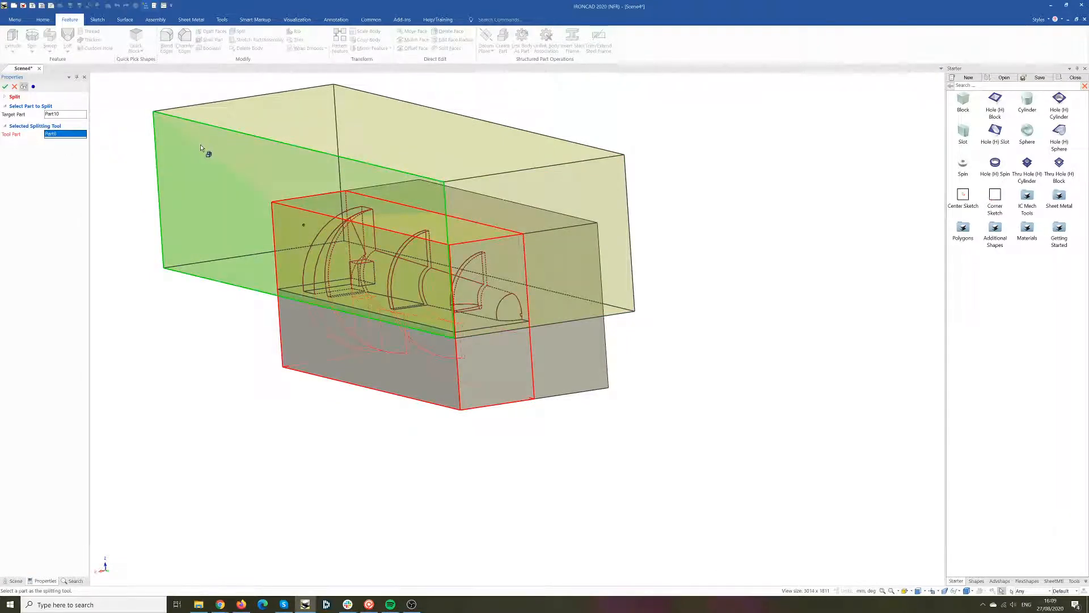
pyautogui.click(65, 114)
pyautogui.press('Delete')
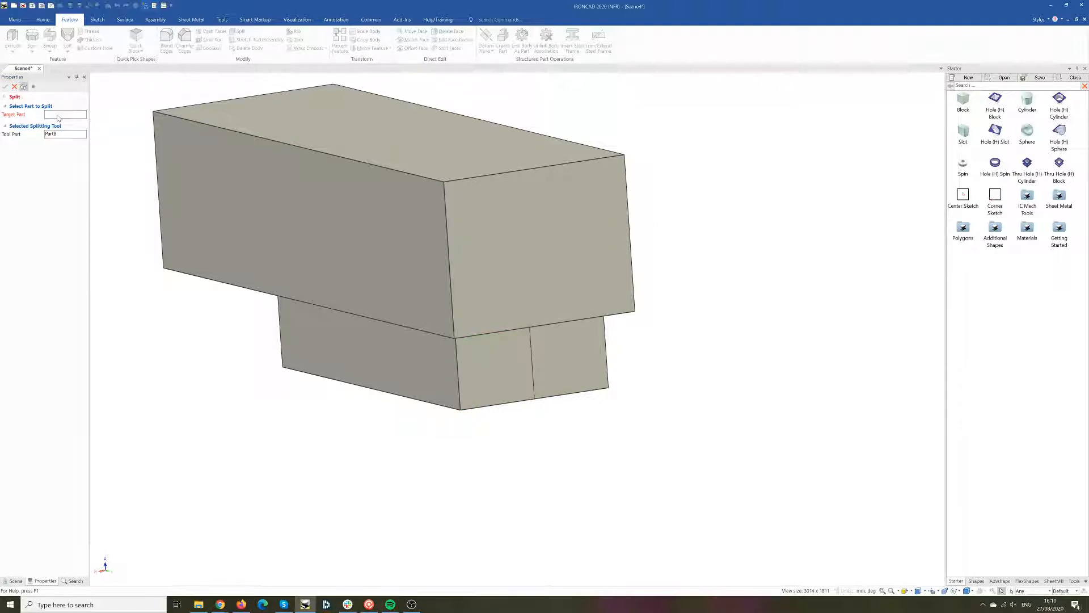
pyautogui.click(71, 135)
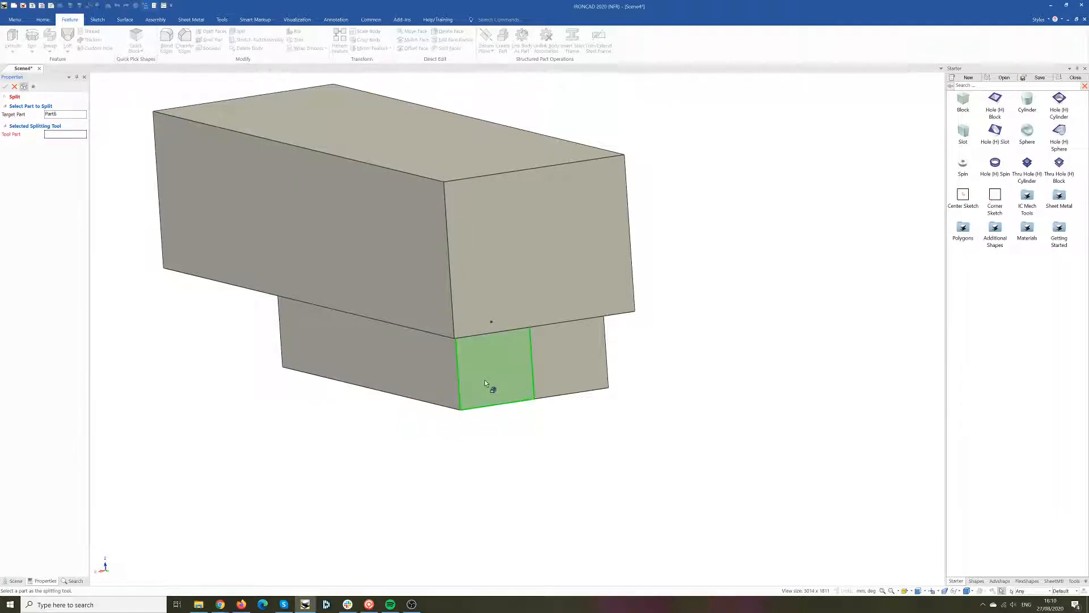
pyautogui.click(174, 211)
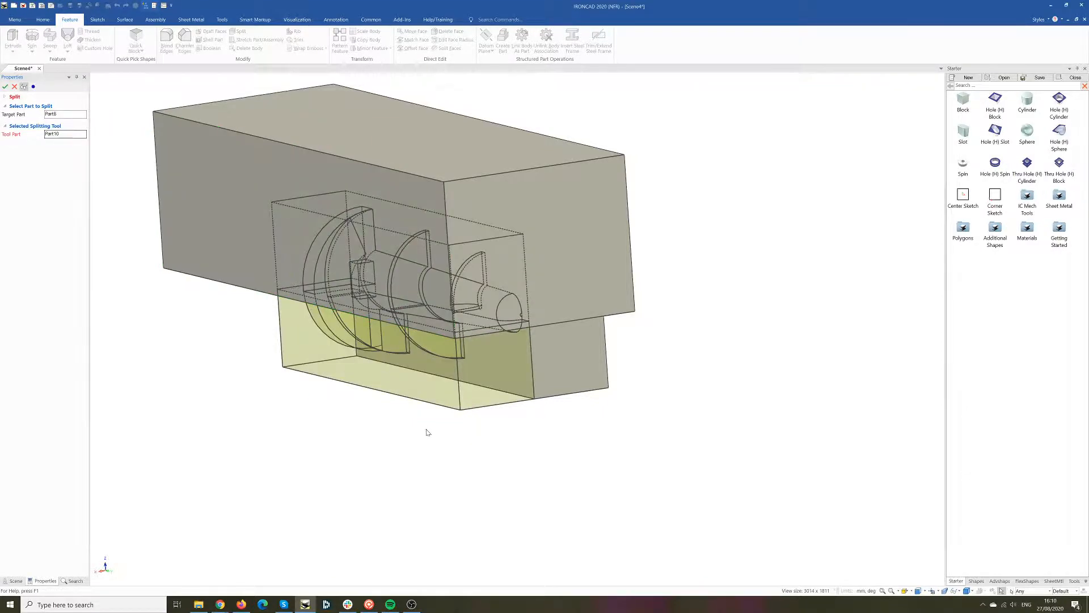
pyautogui.moveTo(429, 433)
pyautogui.mouseDown(button='middle')
pyautogui.moveTo(436, 401)
pyautogui.moveTo(382, 382)
pyautogui.moveTo(353, 389)
pyautogui.moveTo(420, 394)
pyautogui.moveTo(432, 369)
pyautogui.moveTo(408, 418)
pyautogui.moveTo(418, 389)
pyautogui.moveTo(428, 429)
pyautogui.mouseUp(button='middle')
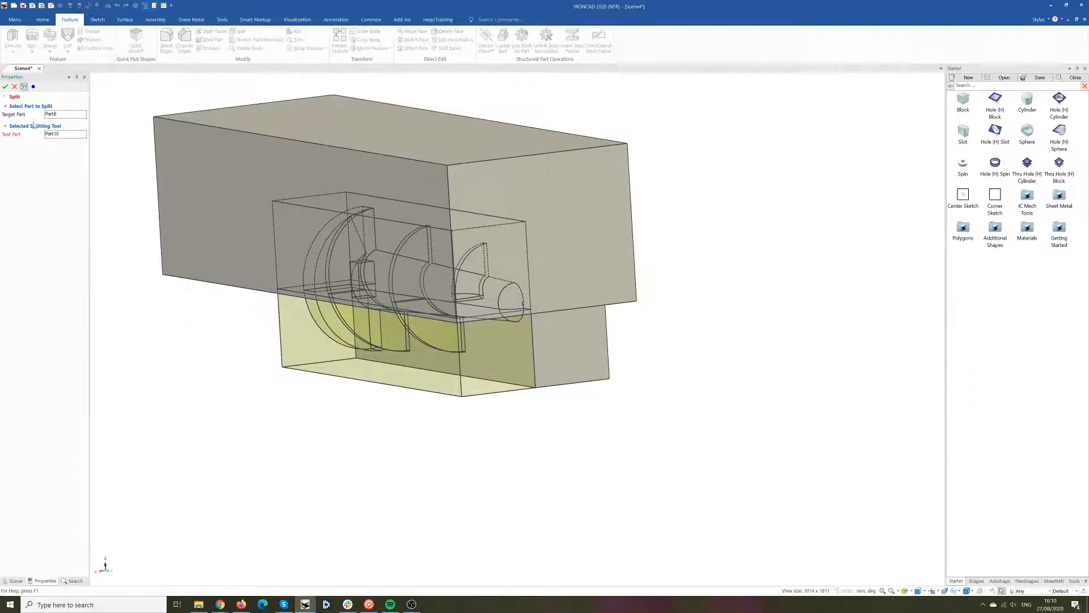
pyautogui.click(5, 87)
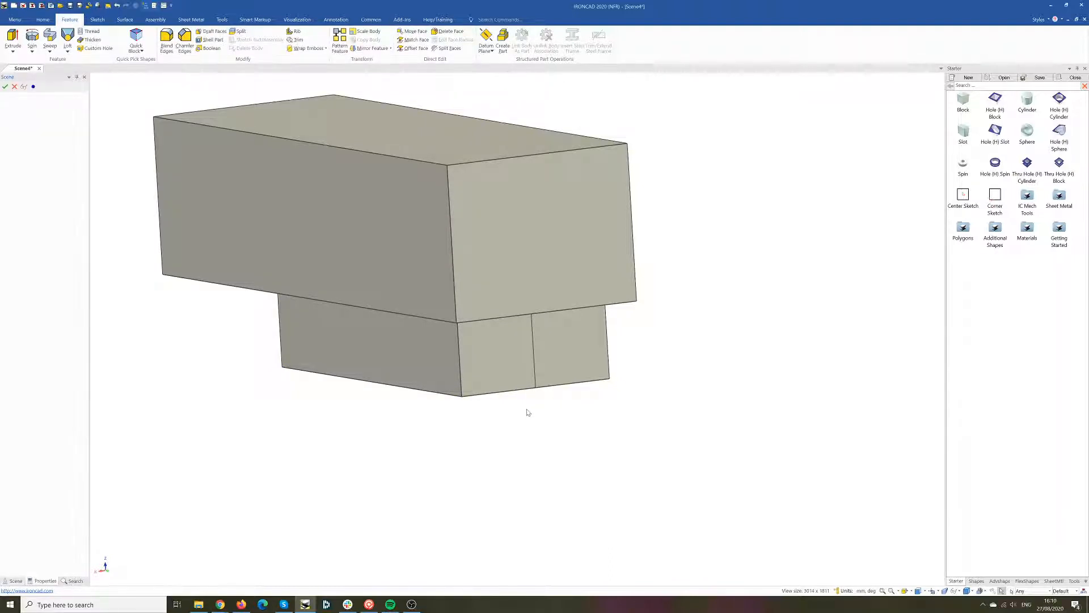
# - Split the remaining unsplit cavity half with the same rotated block as the splitting tool
pyautogui.click(597, 371)
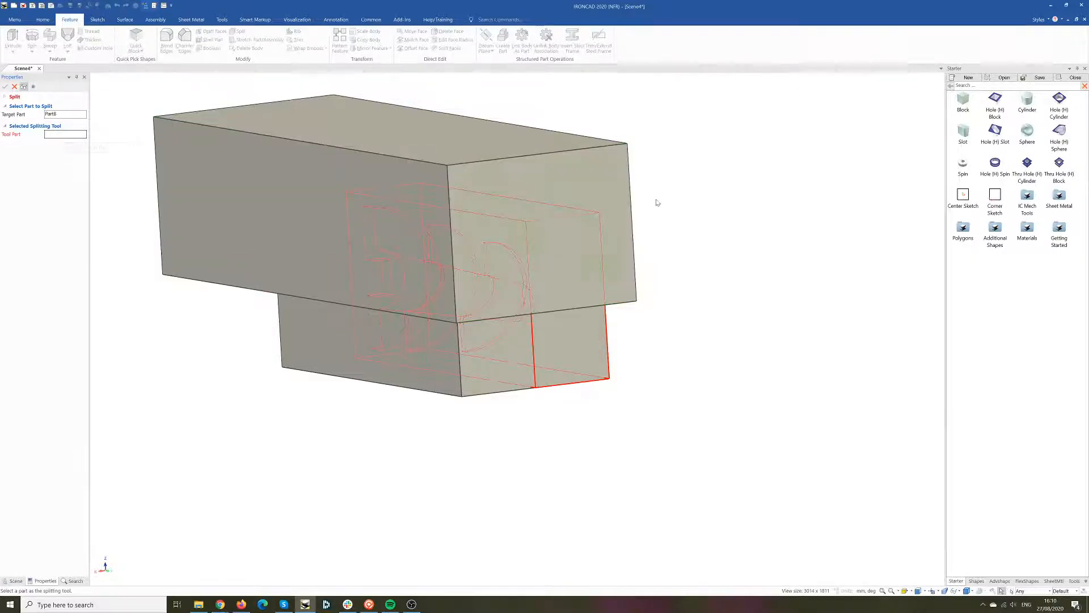
pyautogui.click(584, 161)
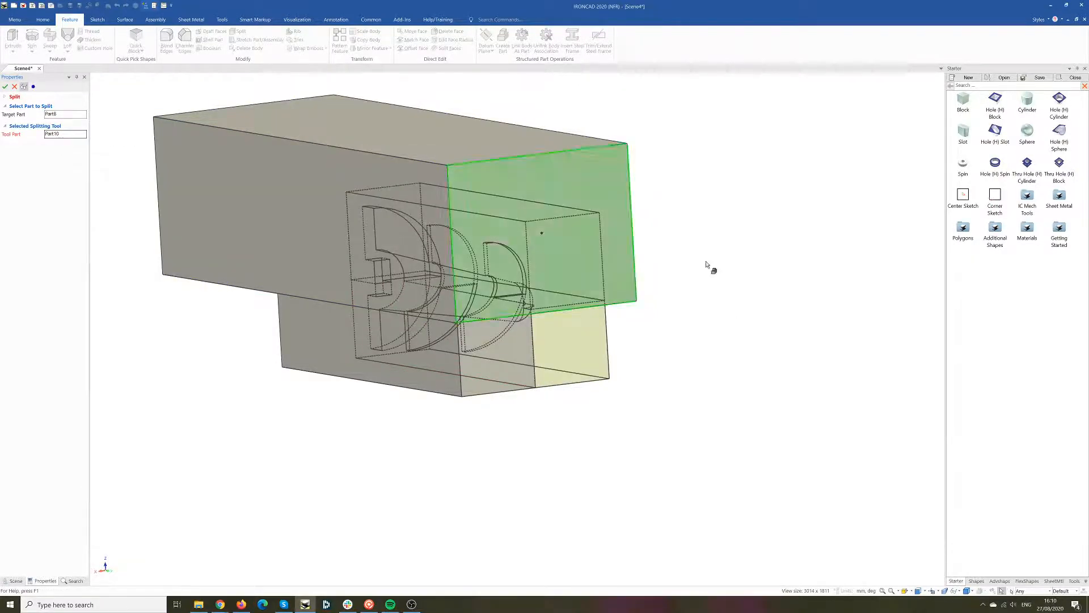
pyautogui.moveTo(712, 268); pyautogui.dragTo(703, 421, button='middle')
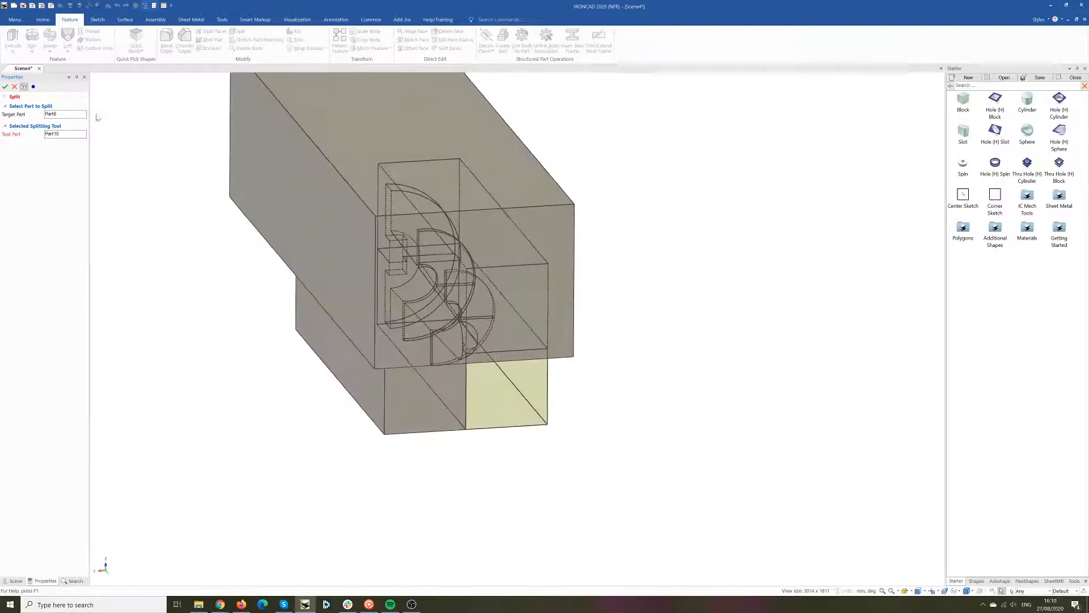
pyautogui.click(6, 87)
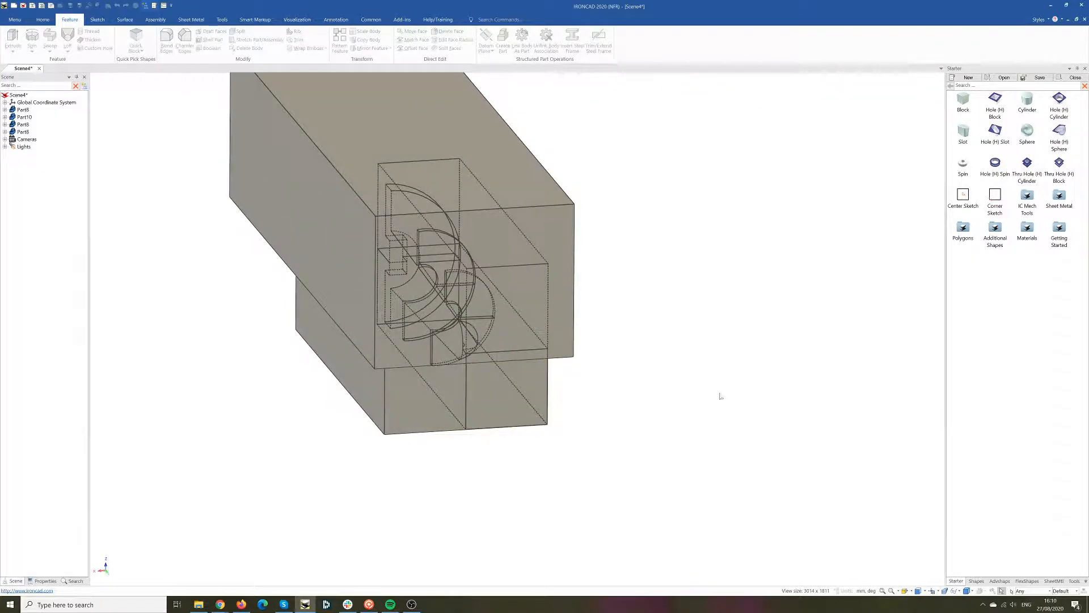
# - Delete the large overlapping block used as the splitting tool
pyautogui.moveTo(672, 472); pyautogui.dragTo(685, 442, button='middle')
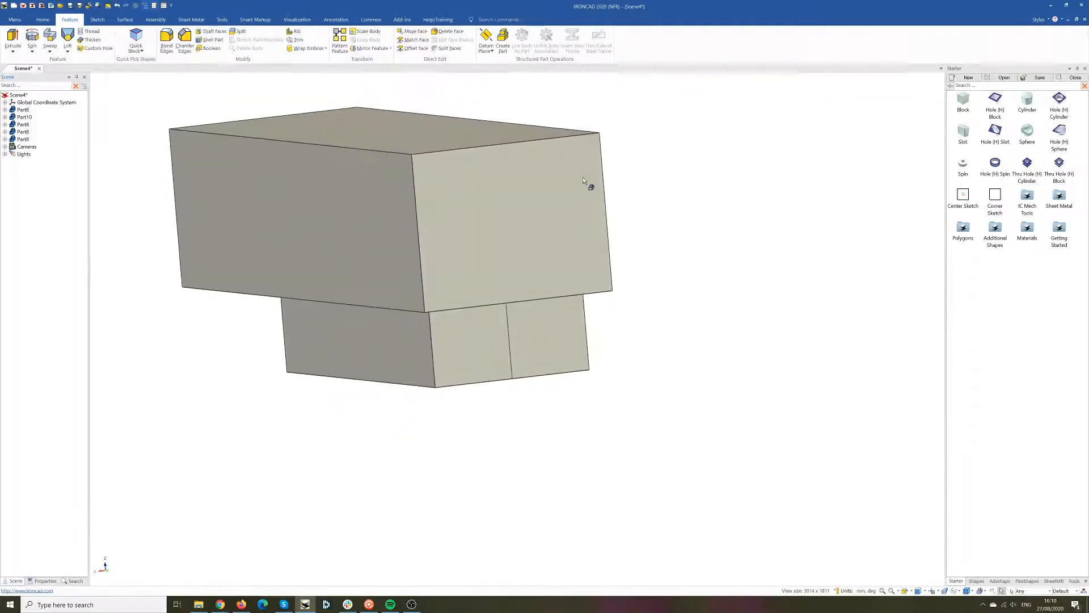
pyautogui.click(574, 155)
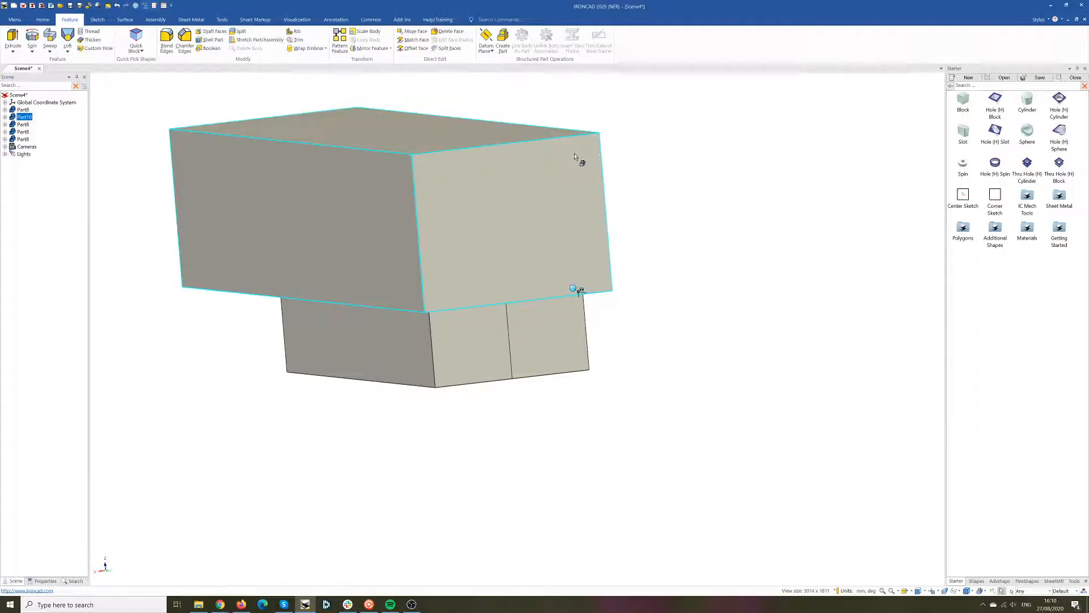
pyautogui.press('Delete')
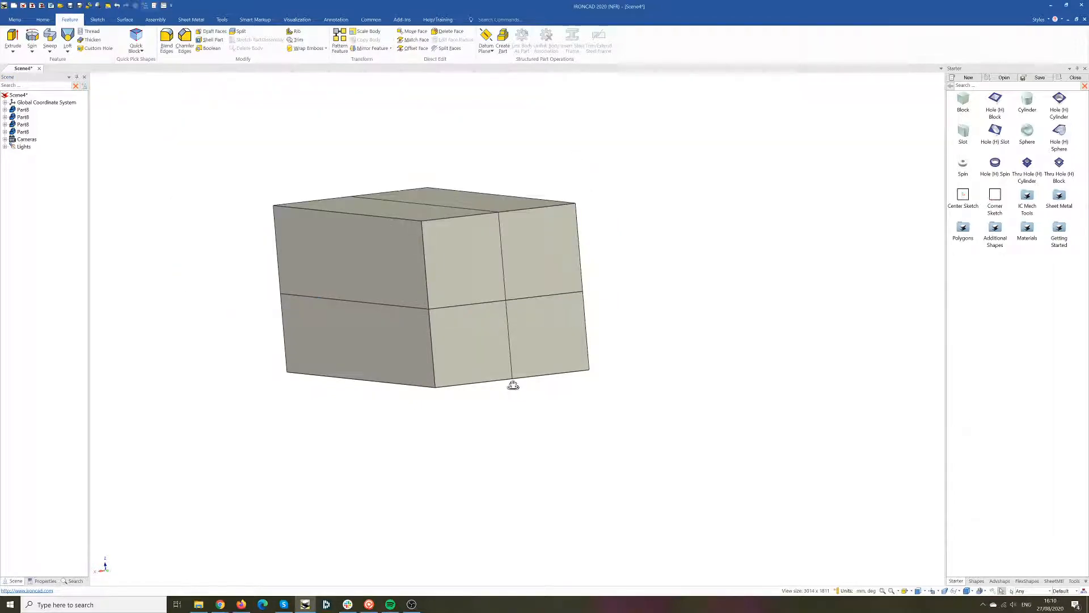
# - Move the upper-left mold quarter outward to the side and upward, away from the other three quarters
pyautogui.moveTo(513, 385)
pyautogui.mouseDown(button='middle')
pyautogui.moveTo(455, 382)
pyautogui.moveTo(554, 370)
pyautogui.moveTo(562, 395)
pyautogui.moveTo(530, 408)
pyautogui.moveTo(503, 384)
pyautogui.mouseUp(button='middle')
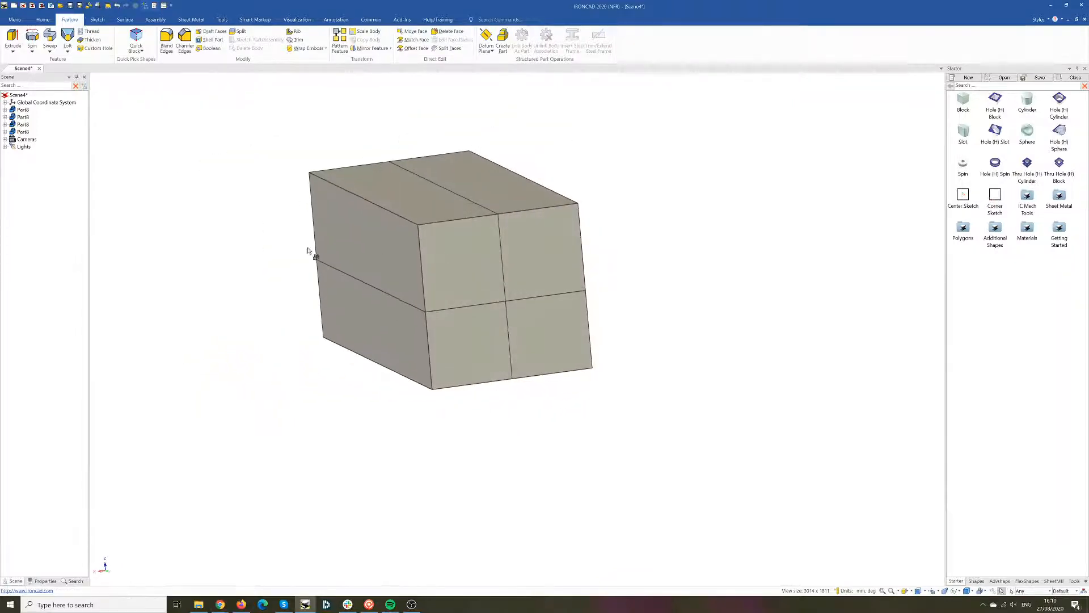
pyautogui.click(463, 253)
pyautogui.press('F10')
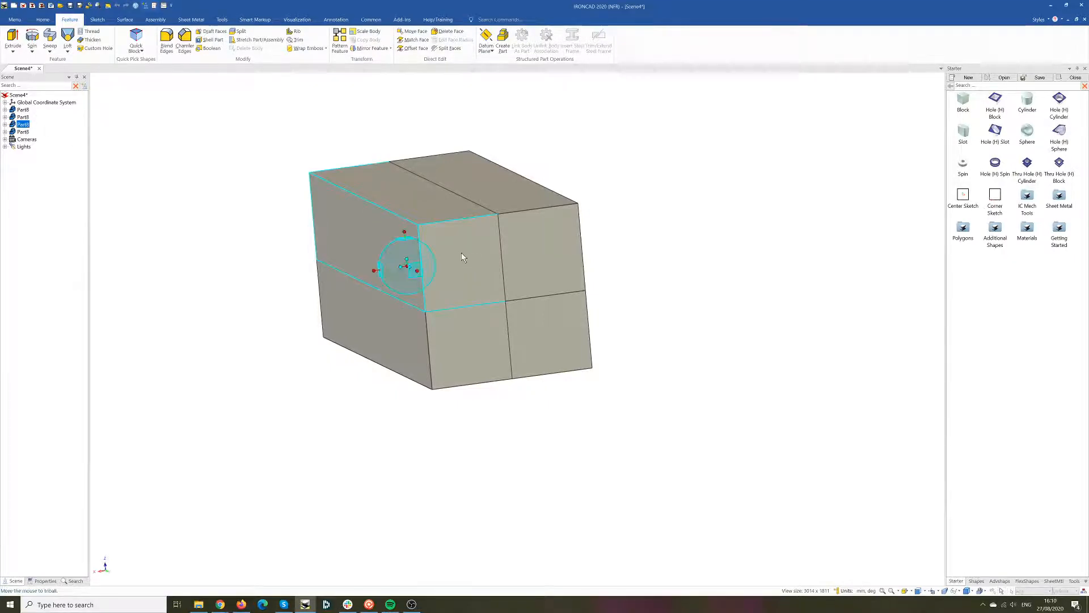
pyautogui.moveTo(379, 271); pyautogui.dragTo(326, 276)
pyautogui.moveTo(351, 237); pyautogui.dragTo(344, 188)
pyautogui.press('F10')
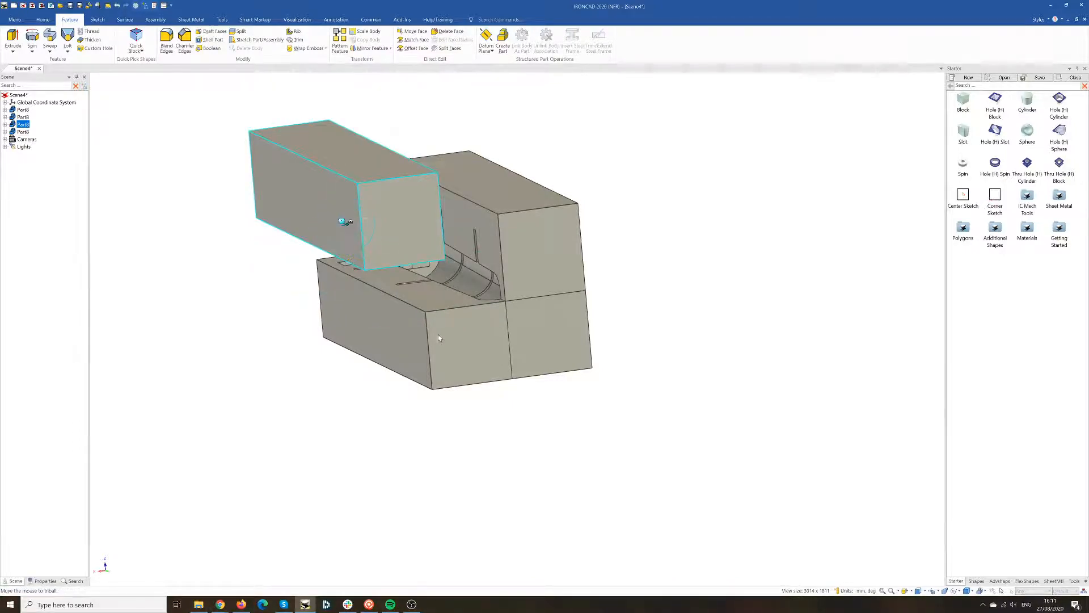
# - Move the lower-left mold quarter down about 49 mm and outward to the side, away from the remaining quarters
pyautogui.click(451, 339)
pyautogui.press('F10')
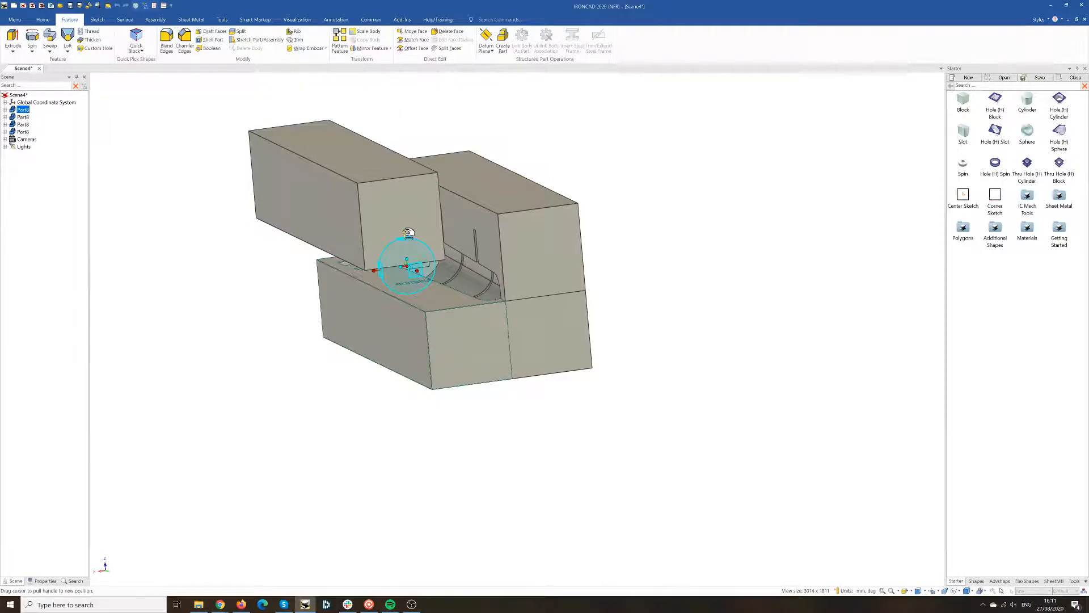
pyautogui.moveTo(409, 233); pyautogui.dragTo(438, 285)
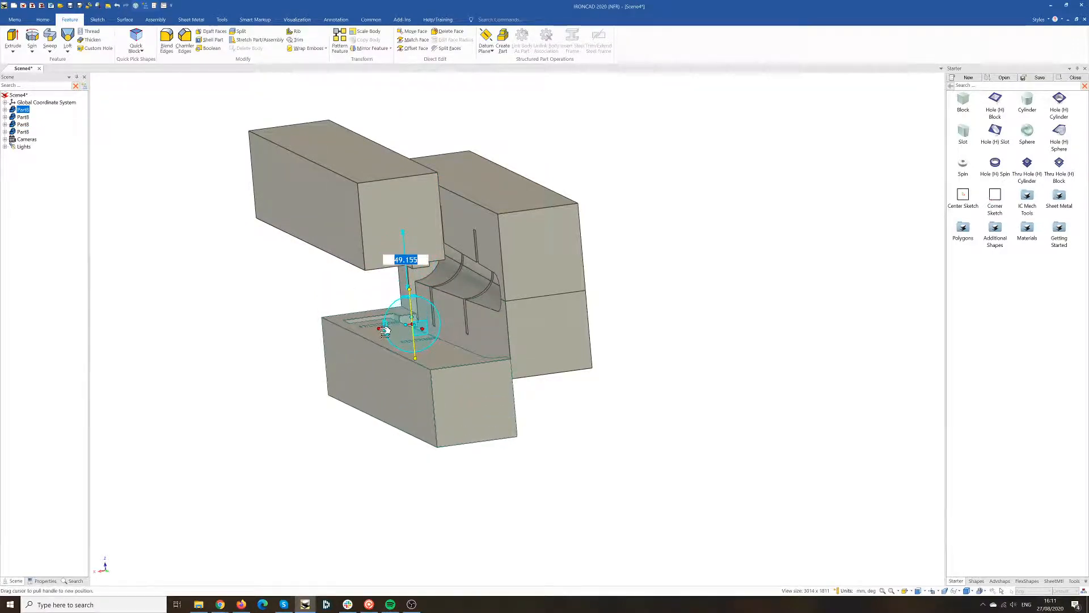
pyautogui.moveTo(384, 330); pyautogui.dragTo(343, 335)
pyautogui.click(641, 424)
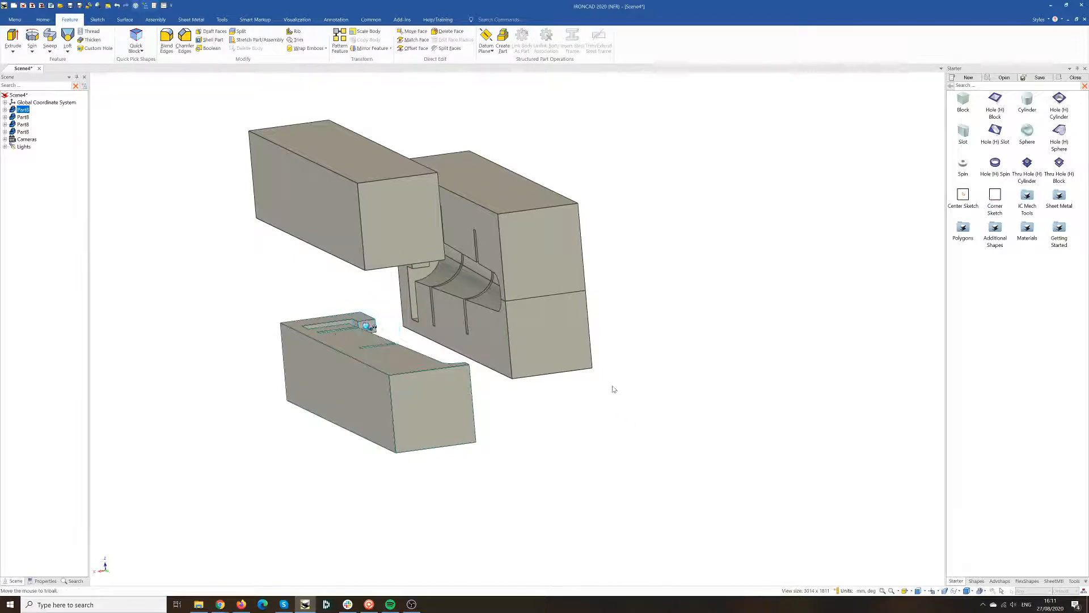
# - Move the lower-right mold quarter about 76 mm outward to the side and lower it beneath the upper-right quarter
pyautogui.click(540, 333)
pyautogui.press('F10')
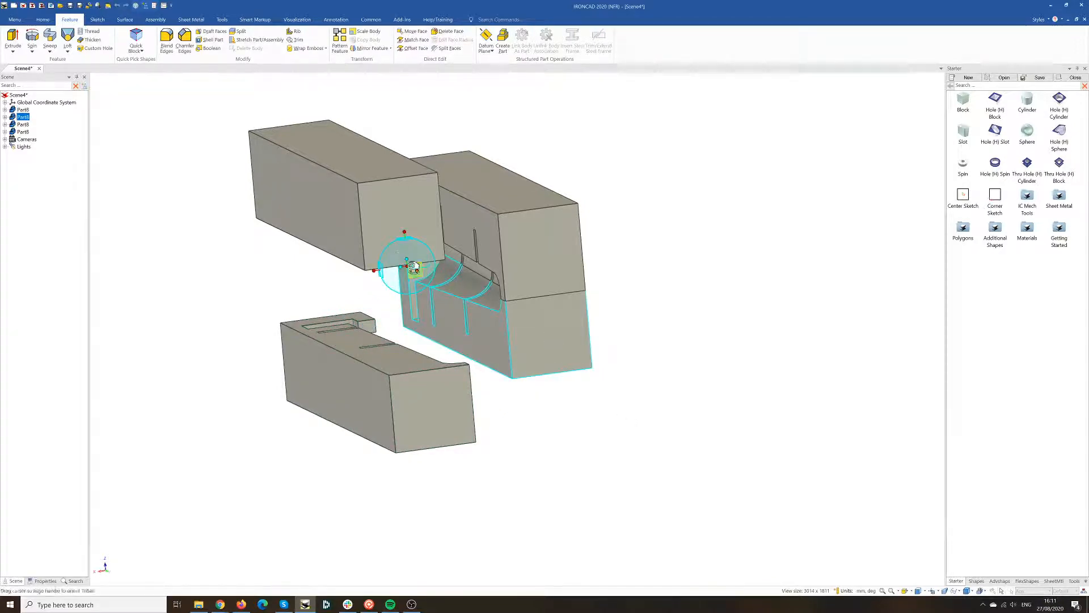
pyautogui.moveTo(375, 270); pyautogui.dragTo(436, 271)
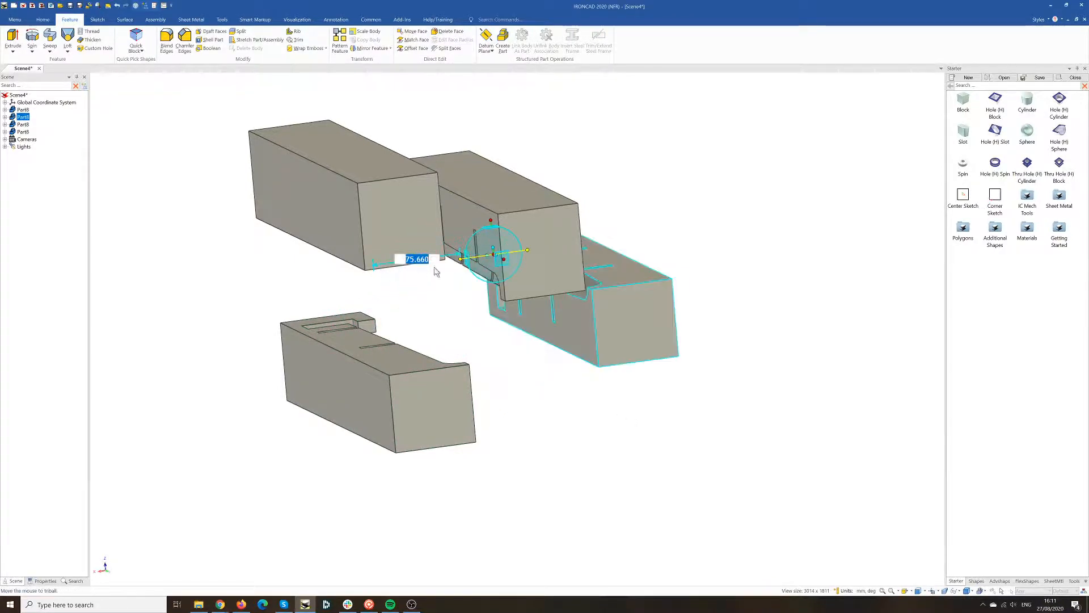
pyautogui.moveTo(496, 219); pyautogui.dragTo(497, 270)
# - Move the upper-right mold quarter upward and outward so it stands clear of the other pieces
pyautogui.click(553, 247)
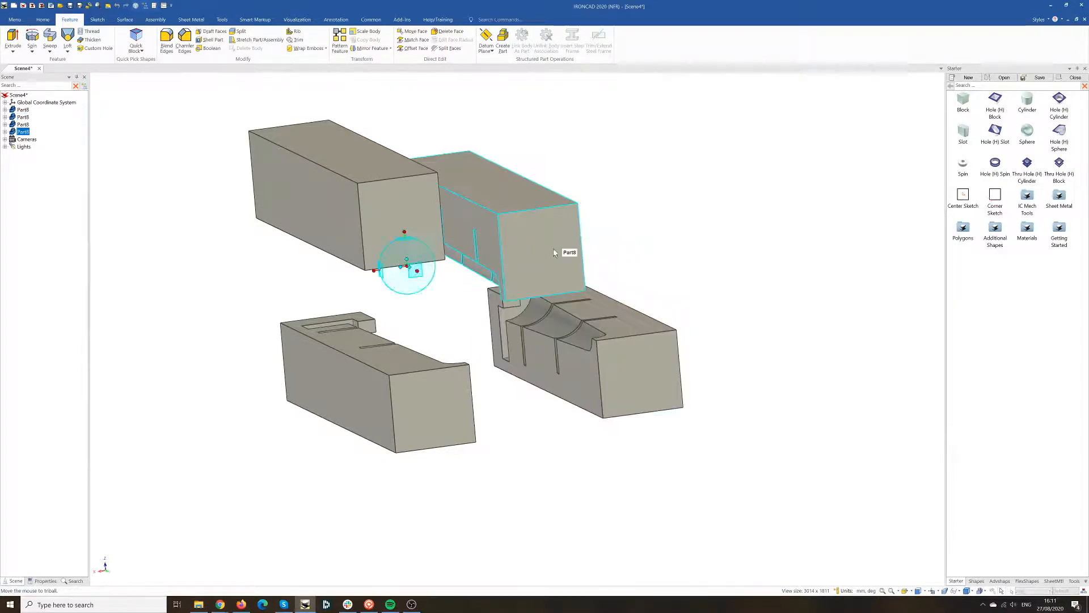
pyautogui.moveTo(407, 265); pyautogui.dragTo(421, 210)
pyautogui.click(720, 316)
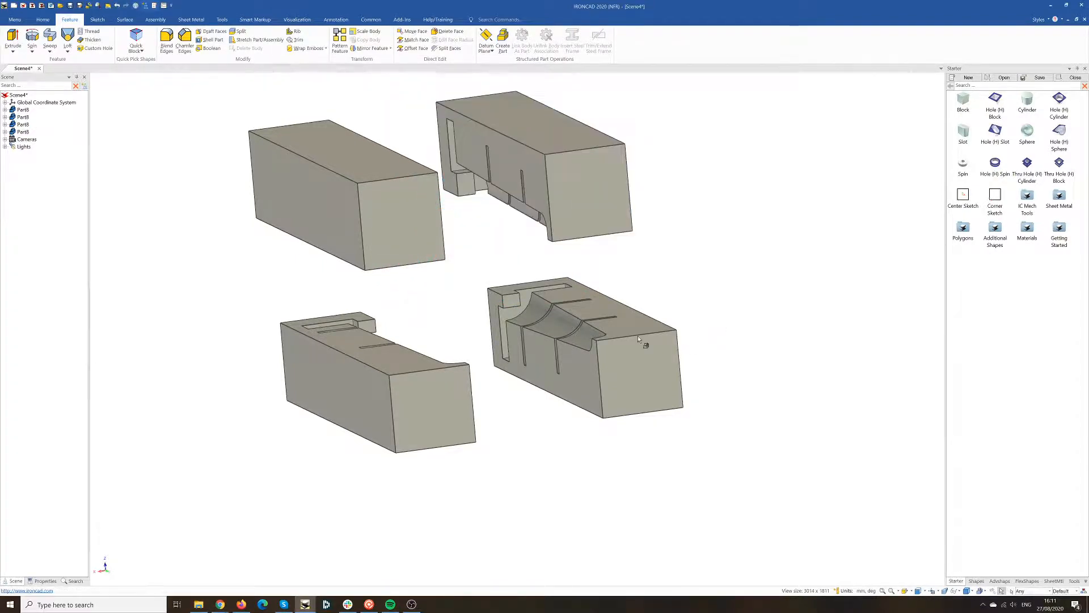
# - Examine the screw-shaped cavity surfaces of the four separated mold quarters from different angles
pyautogui.moveTo(506, 430); pyautogui.dragTo(801, 304, button='middle')
pyautogui.scroll(-3, 499, 216)
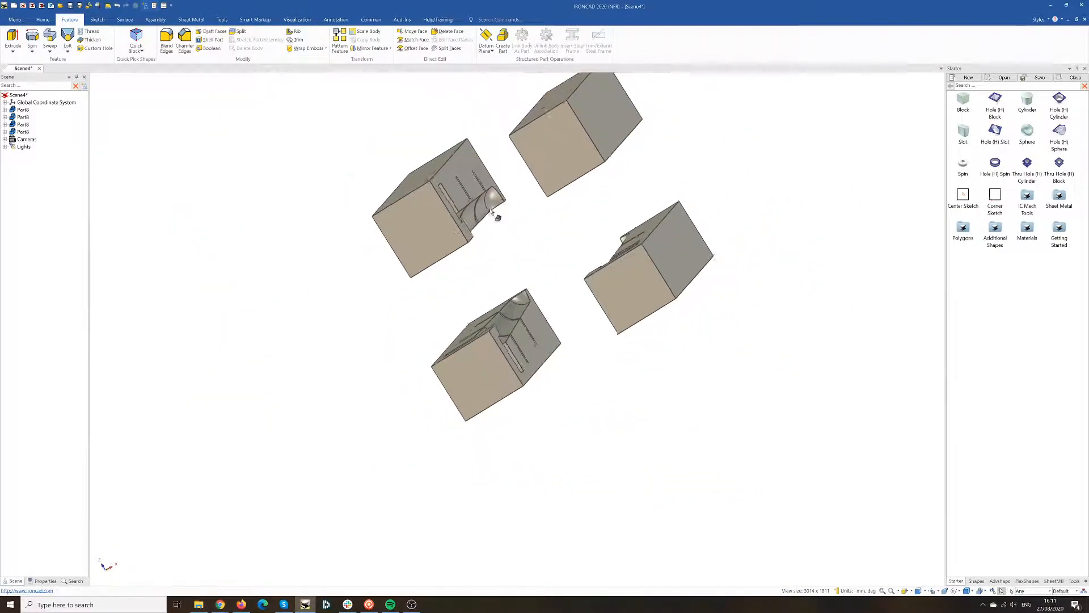
pyautogui.scroll(5, 499, 279)
pyautogui.scroll(5, 532, 315)
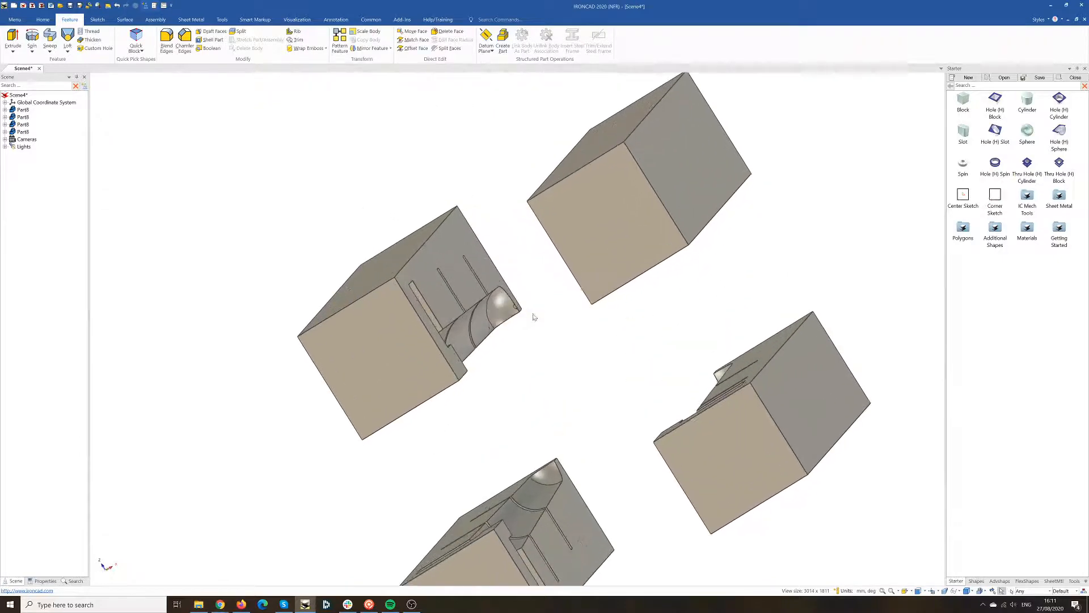
pyautogui.scroll(-1, 636, 378)
pyautogui.moveTo(636, 378); pyautogui.dragTo(627, 400, button='middle')
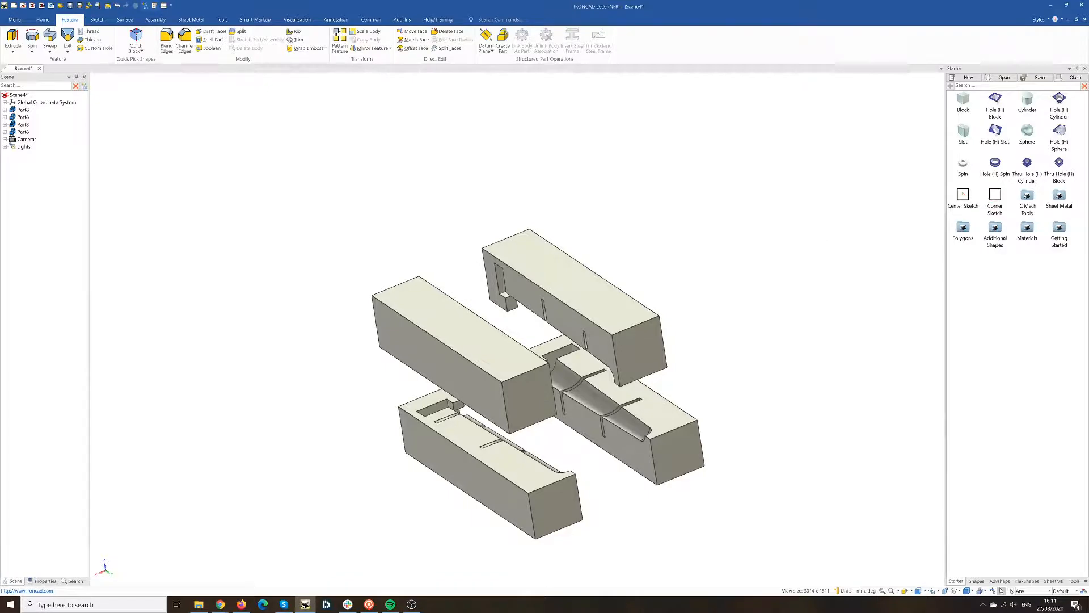